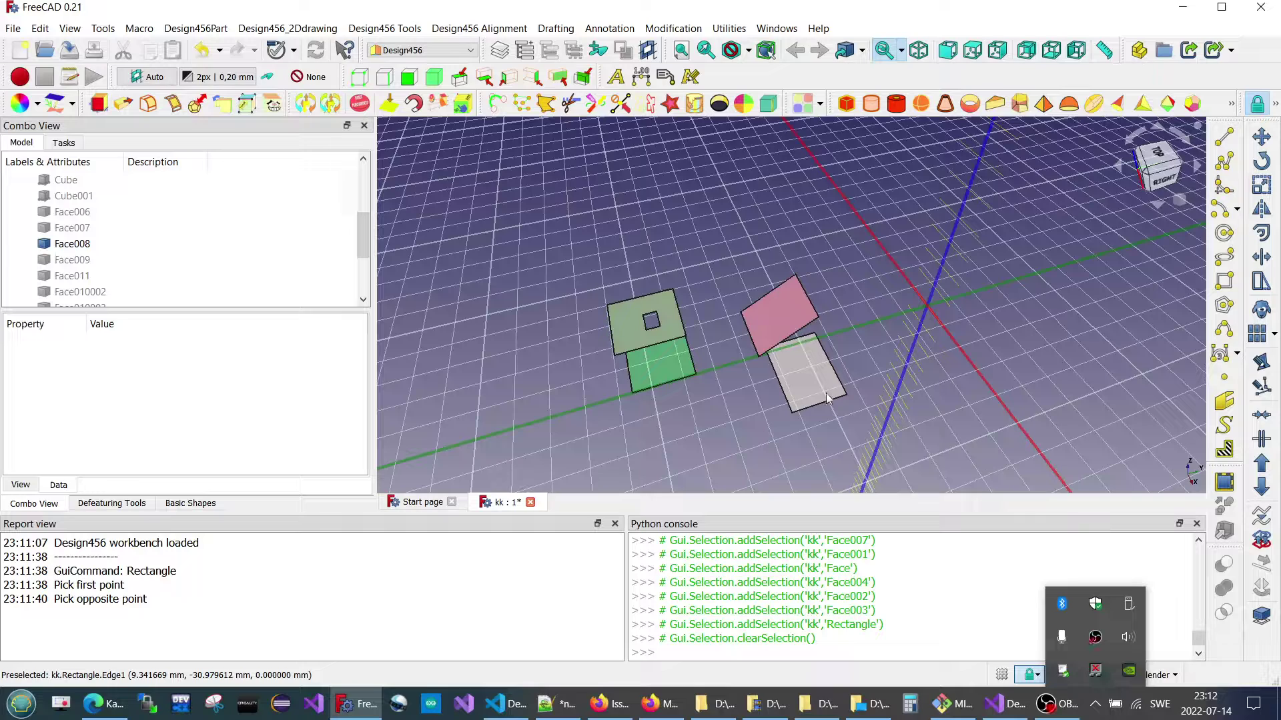
Step: Equalize the lower plain face to match the upper tilted face's shape
click(772, 318)
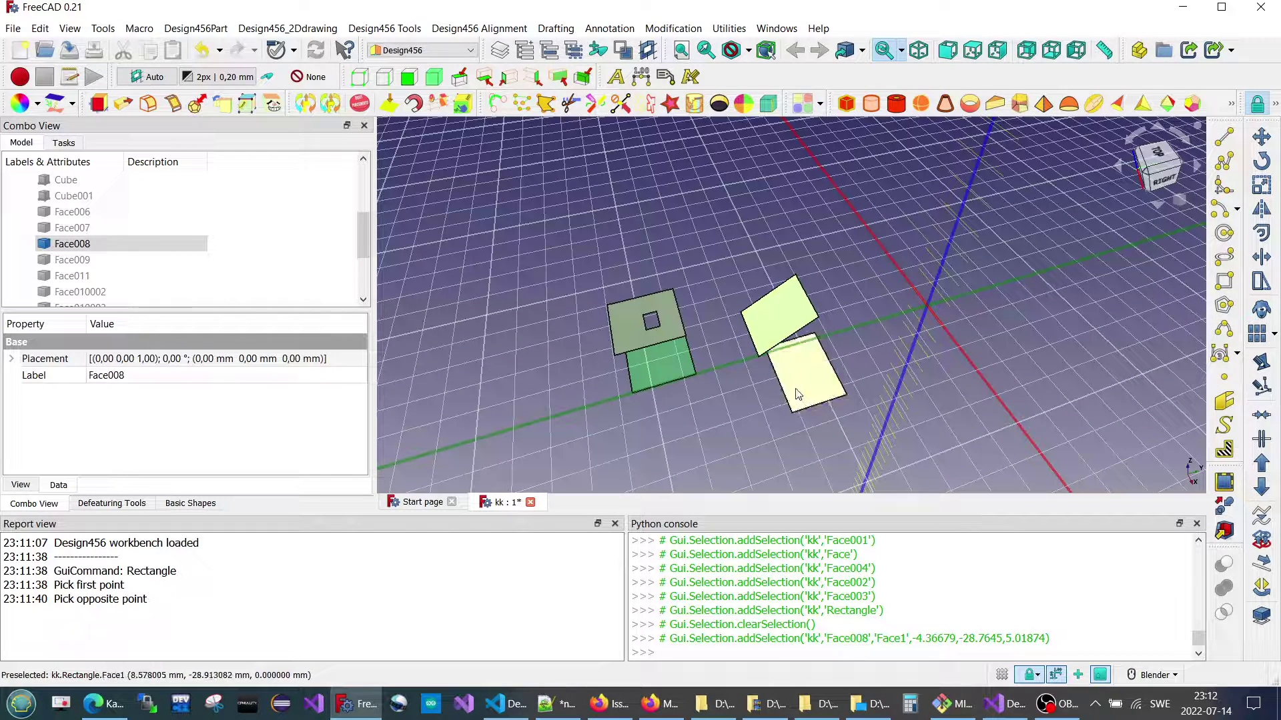
ctrl+click(812, 379)
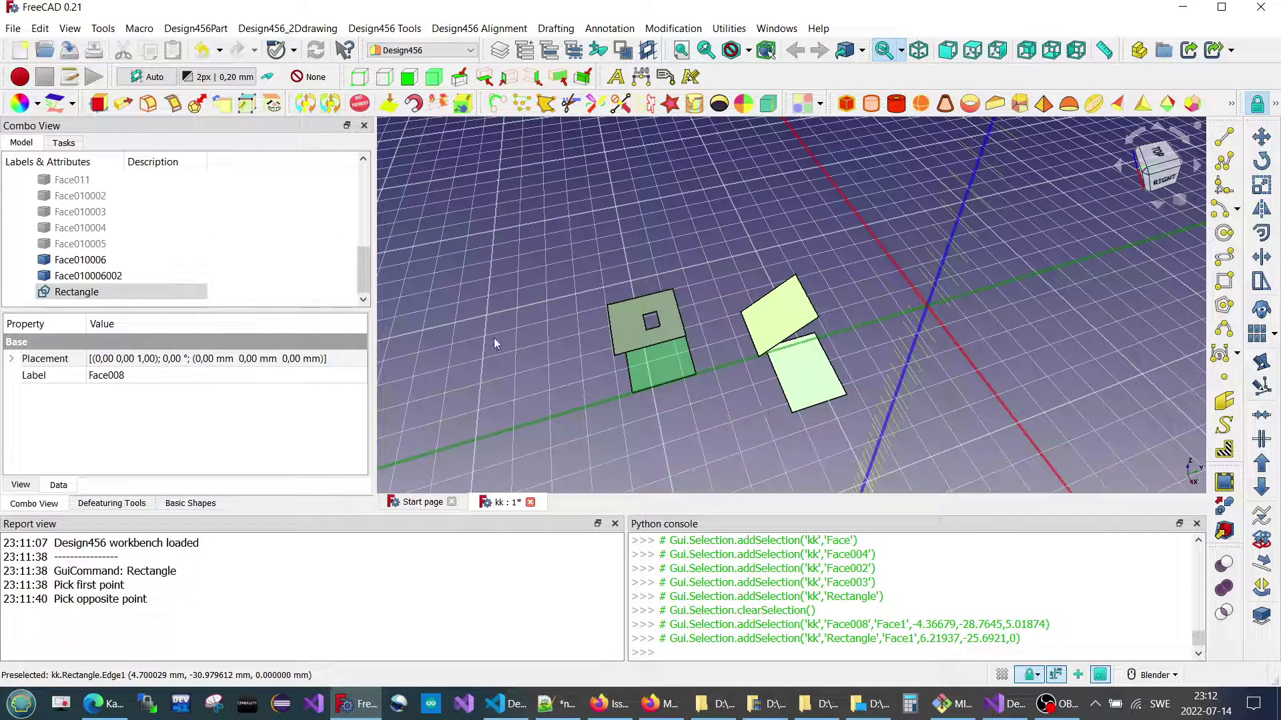
click(53, 104)
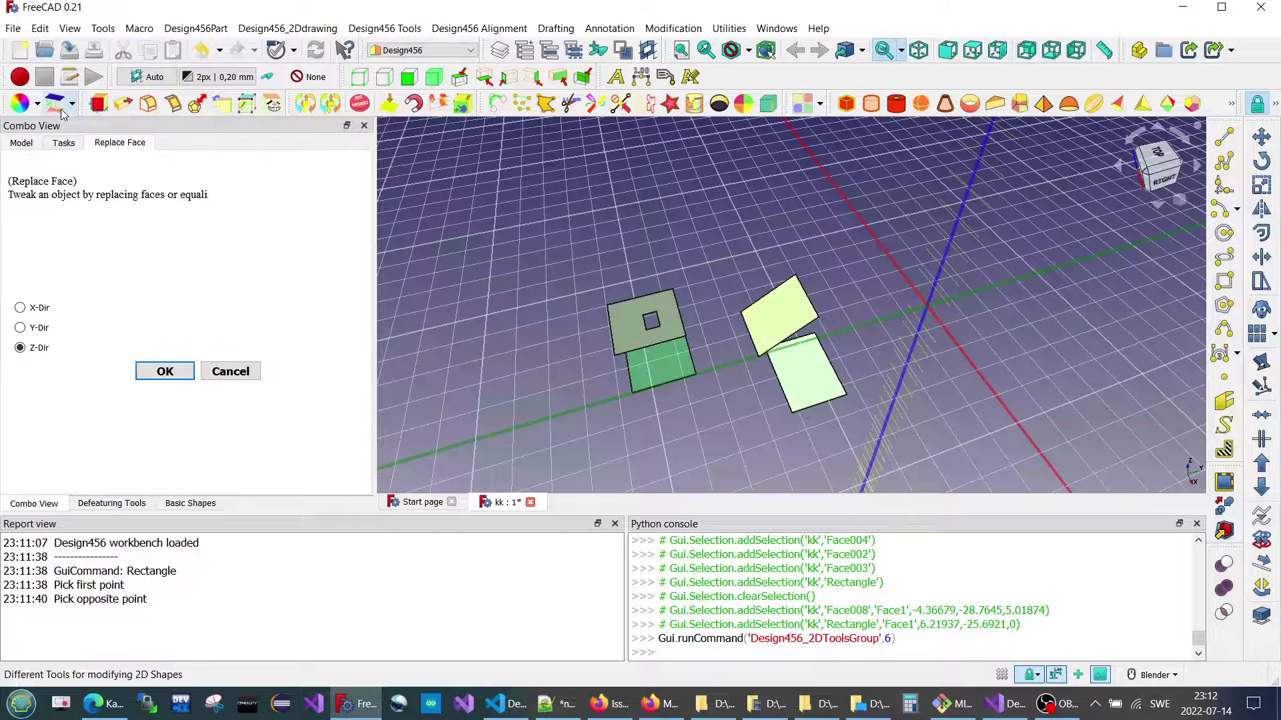
click(149, 378)
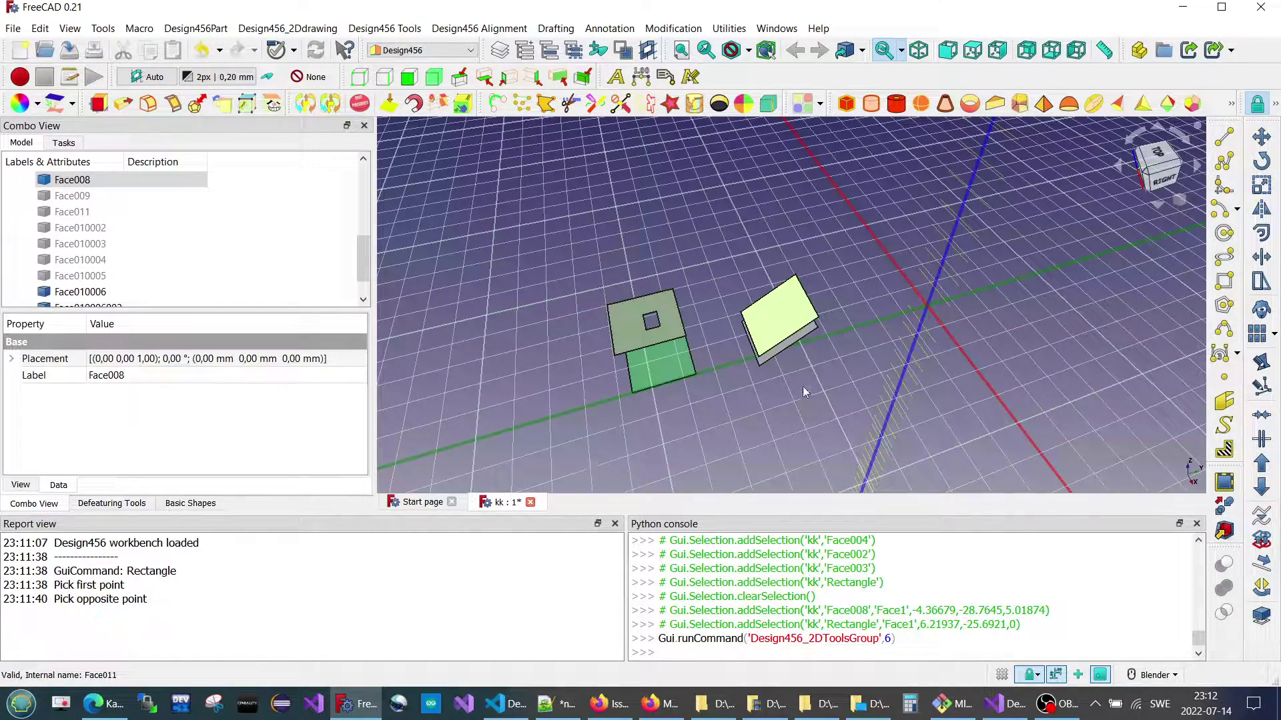
mouse_move(803, 392)
middle_down()
mouse_move(777, 346)
mouse_move(723, 351)
middle_up()
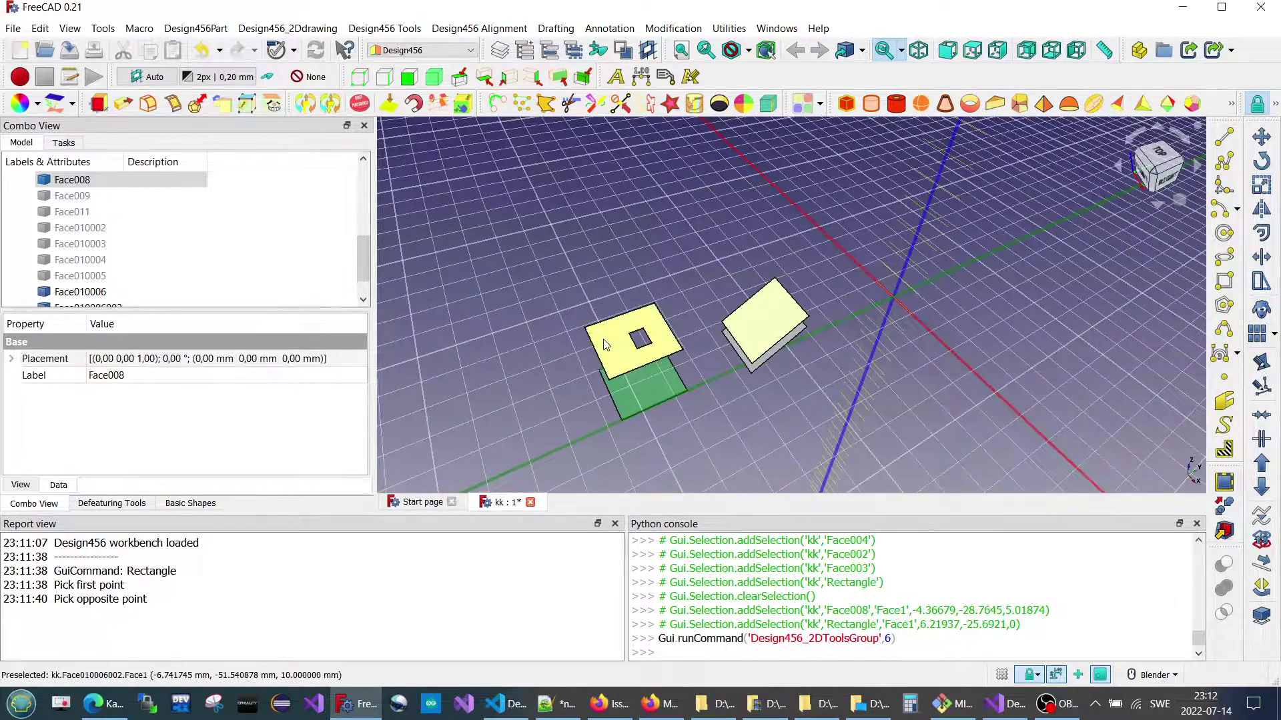
Step: Equalize the second lower face to the face above so it gains the square hole
click(605, 345)
ctrl+click(666, 454)
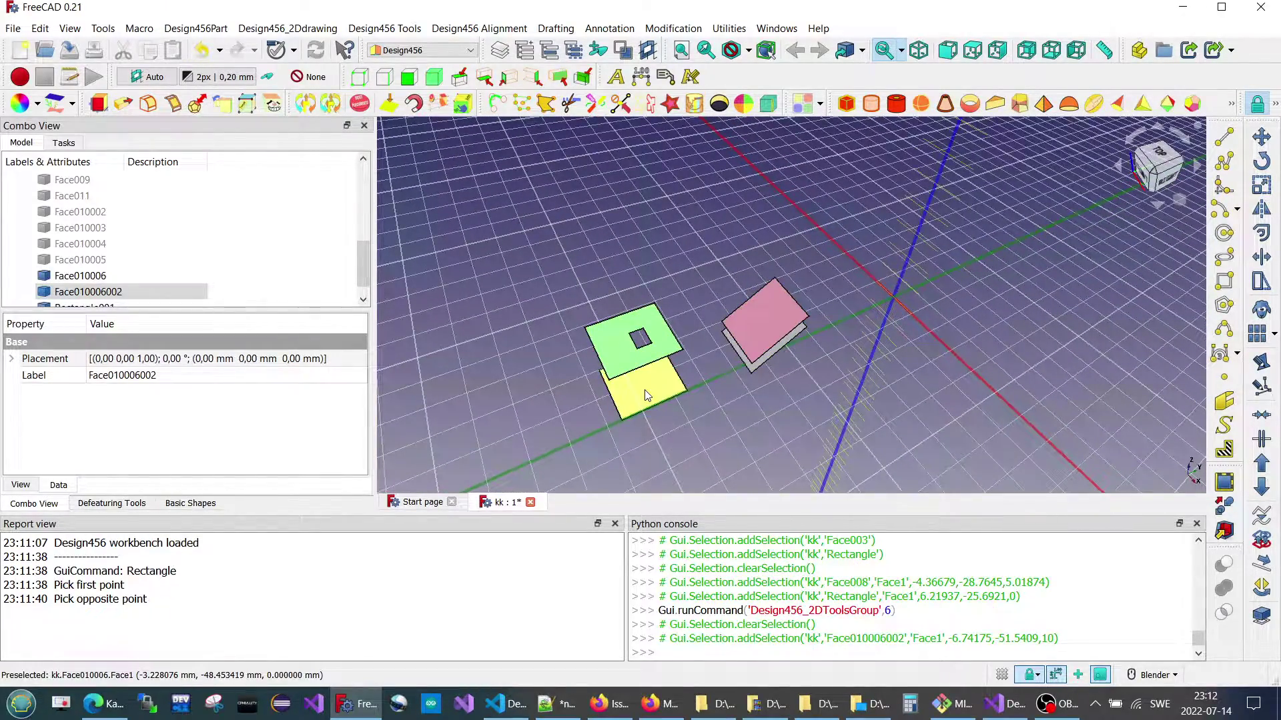
click(57, 105)
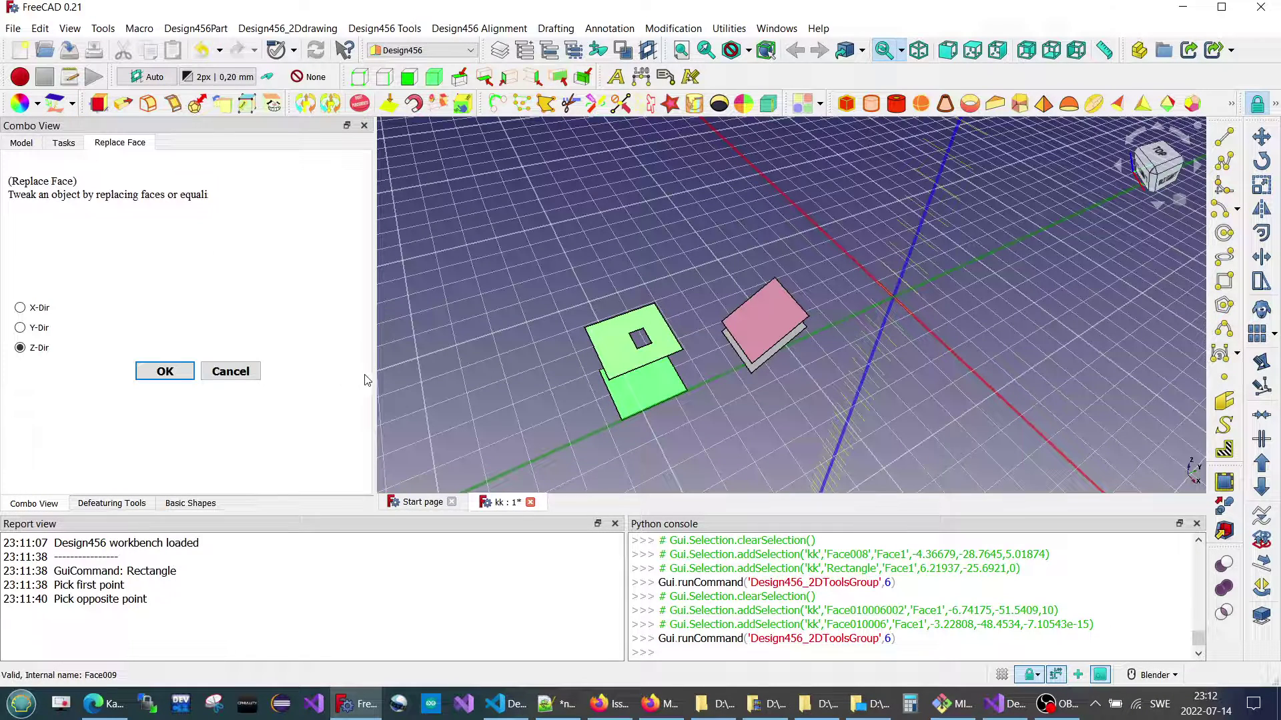
click(165, 372)
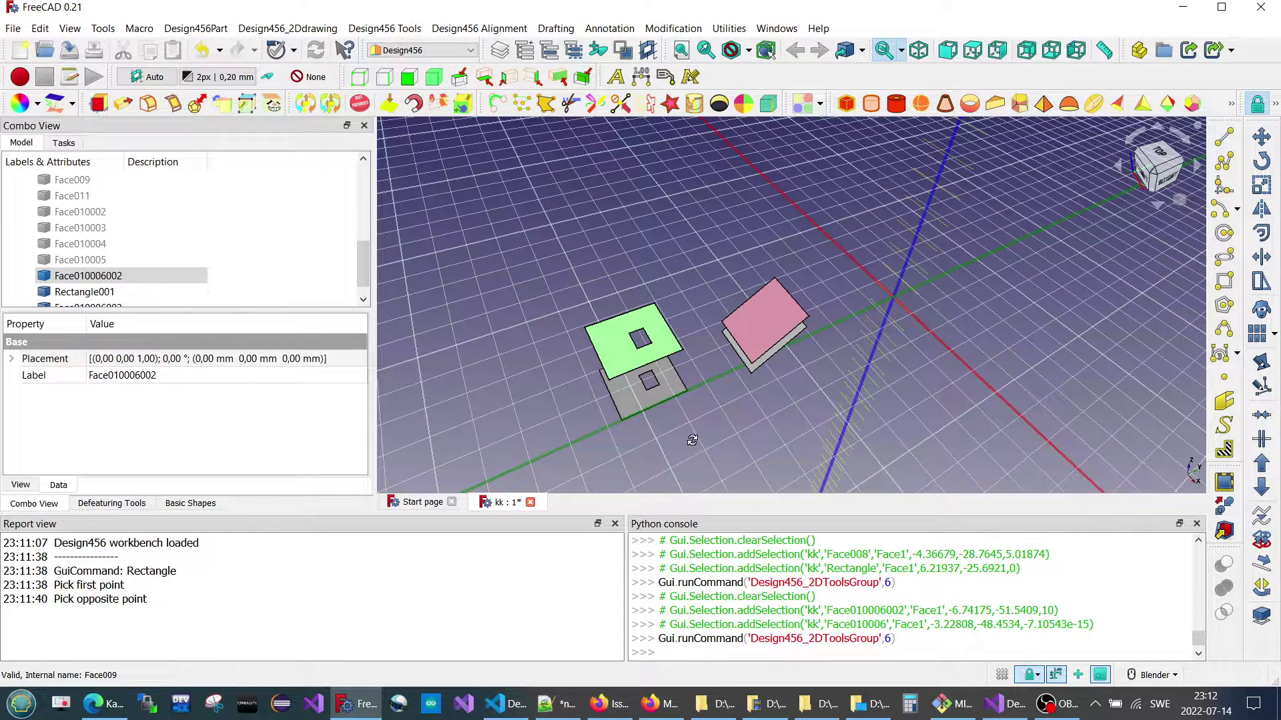
mouse_move(691, 440)
middle_down()
mouse_move(588, 405)
mouse_move(701, 366)
mouse_move(1026, 354)
mouse_move(795, 364)
mouse_move(783, 235)
mouse_move(914, 403)
mouse_move(797, 379)
mouse_move(901, 304)
middle_up()
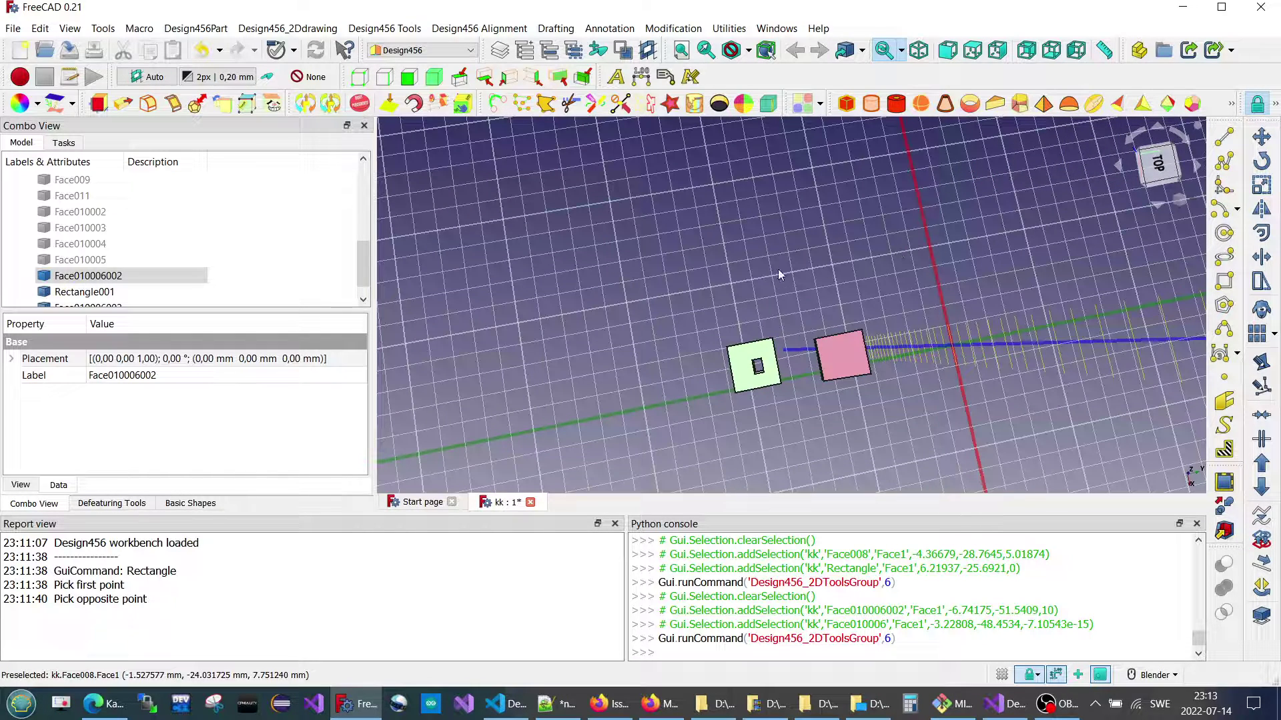
Step: Add a tube (outer radius 5 mm, inner 2 mm, height 10 mm) beside the faces and start a box
click(897, 104)
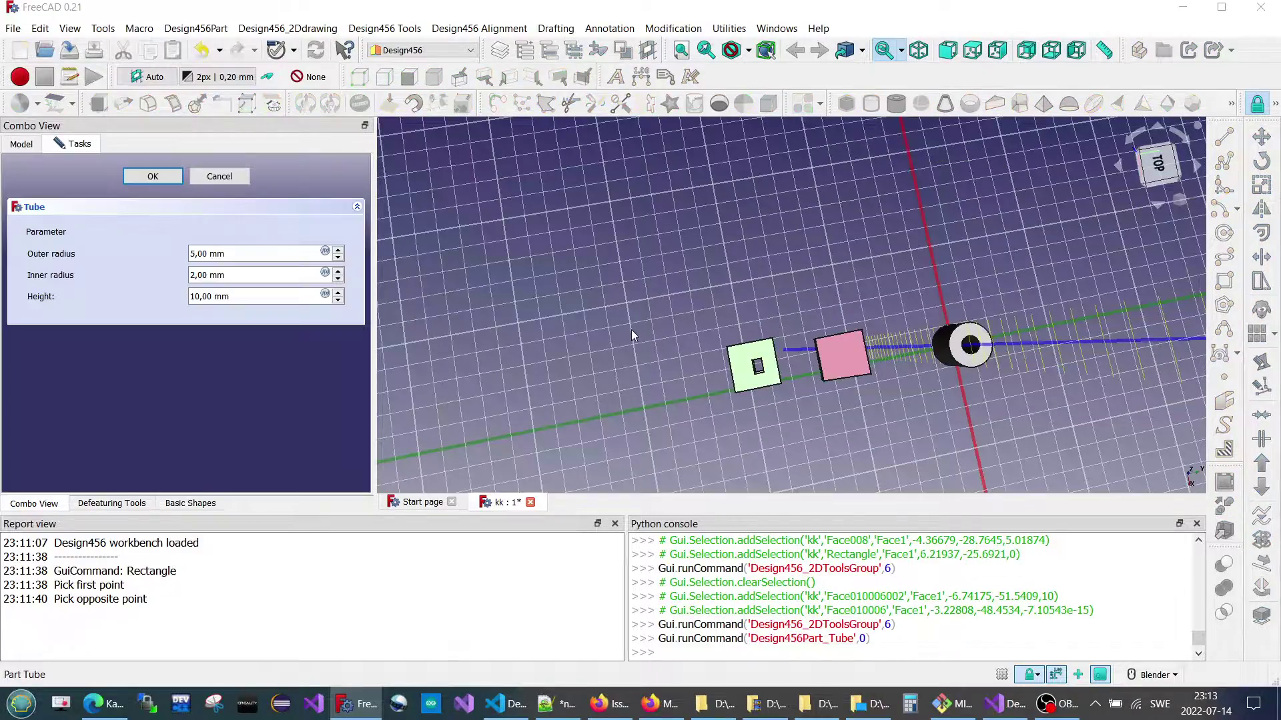
click(608, 335)
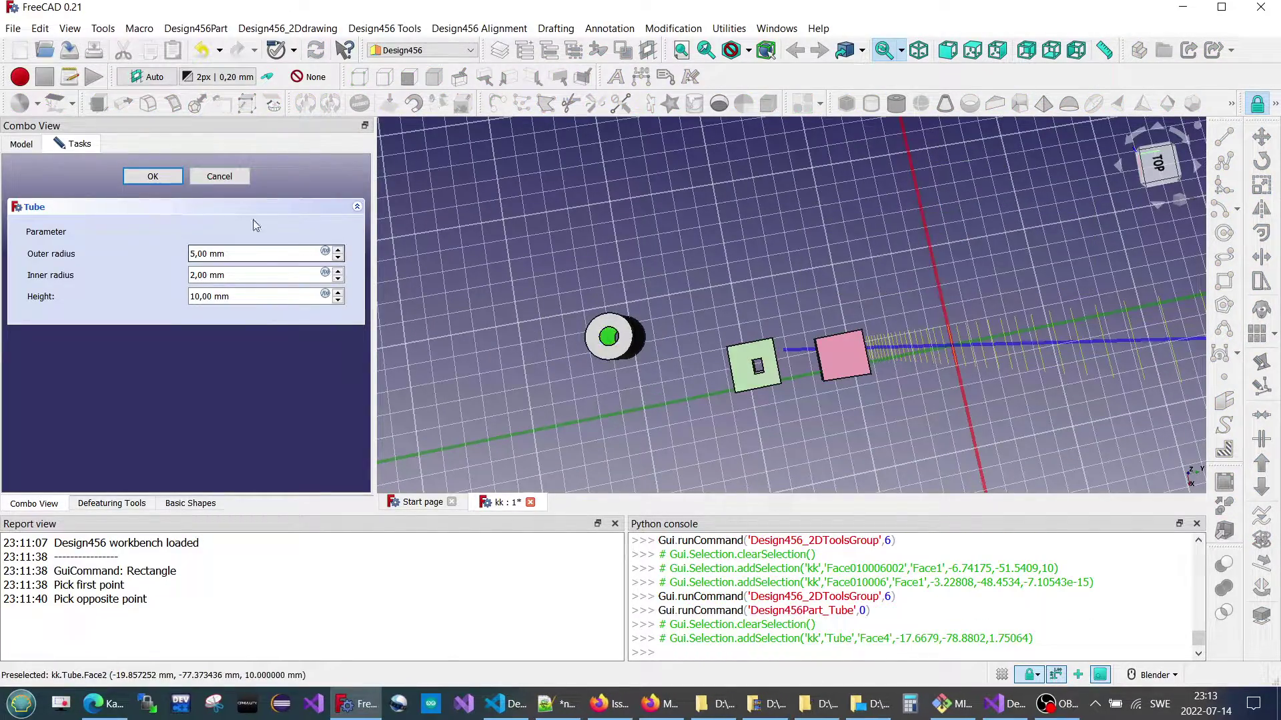
click(153, 177)
mouse_move(571, 442)
middle_down()
mouse_move(584, 361)
mouse_move(446, 352)
mouse_move(507, 392)
middle_up()
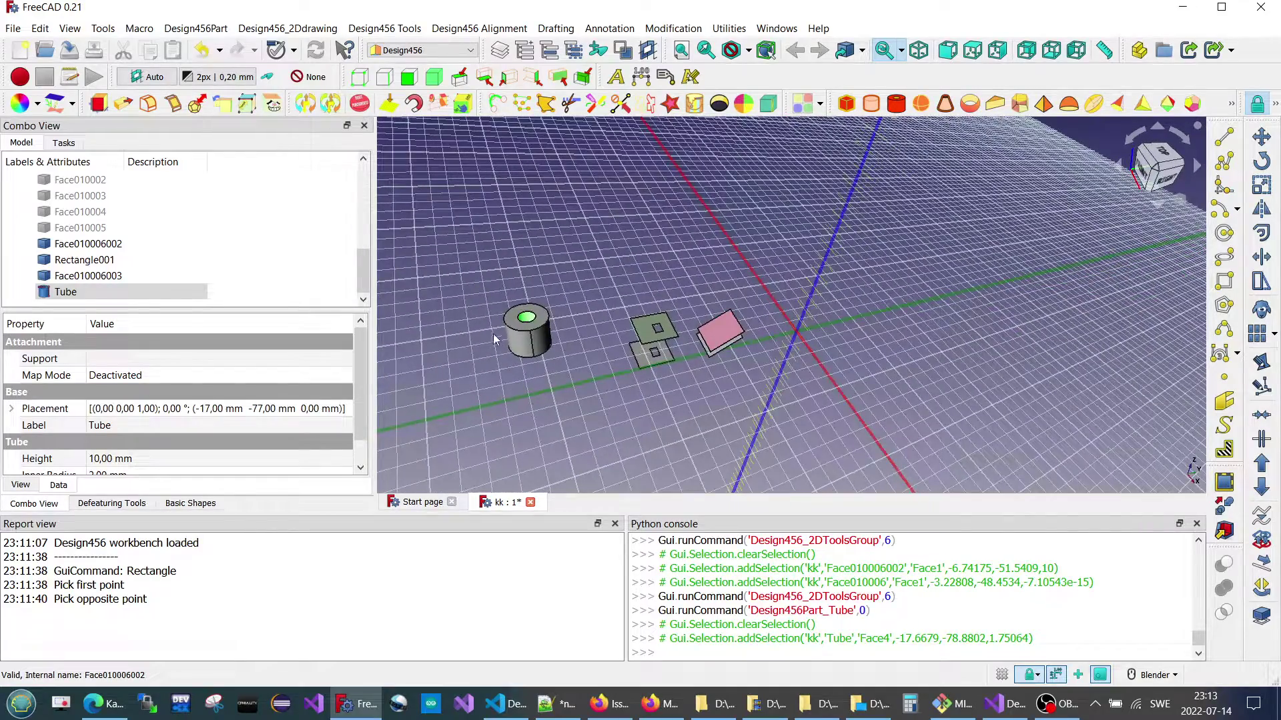
scroll(495, 339, up, 2)
scroll(490, 318, up, 2)
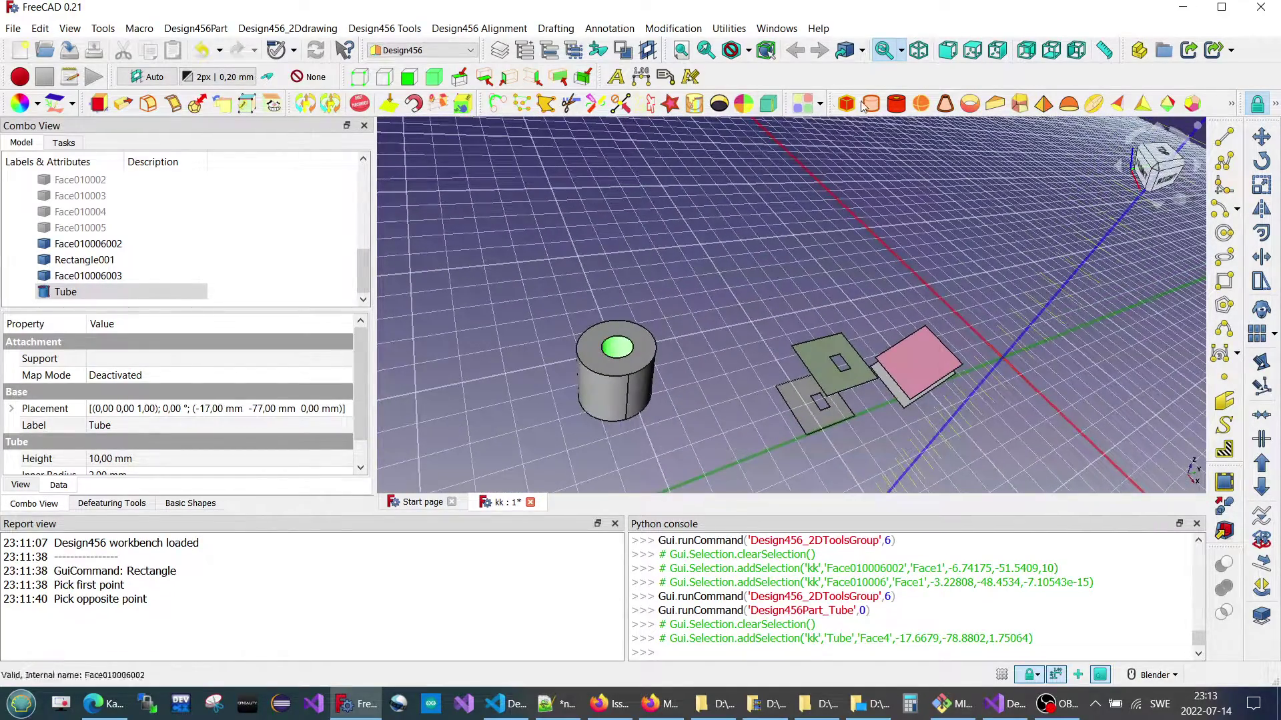
click(846, 103)
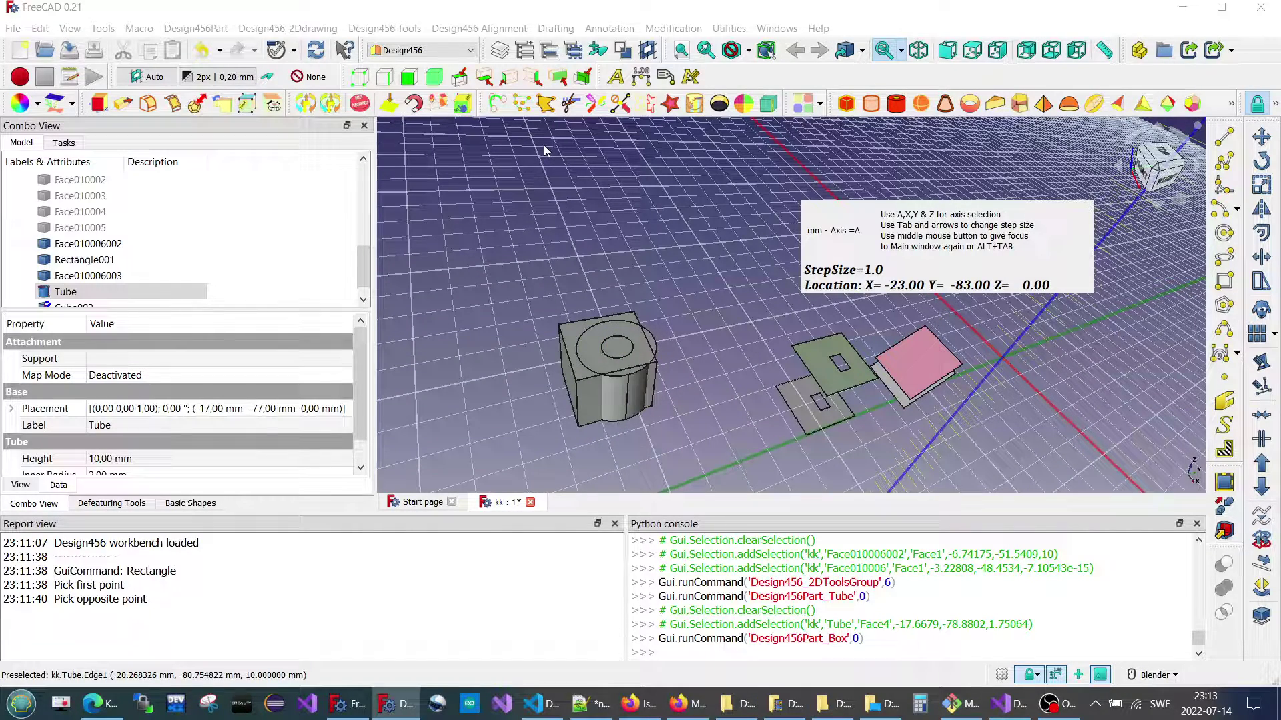
Step: Place the box on the tube's upper end at X −22, Y −81, Z 9 mm and select it
scroll(545, 150, up, 2)
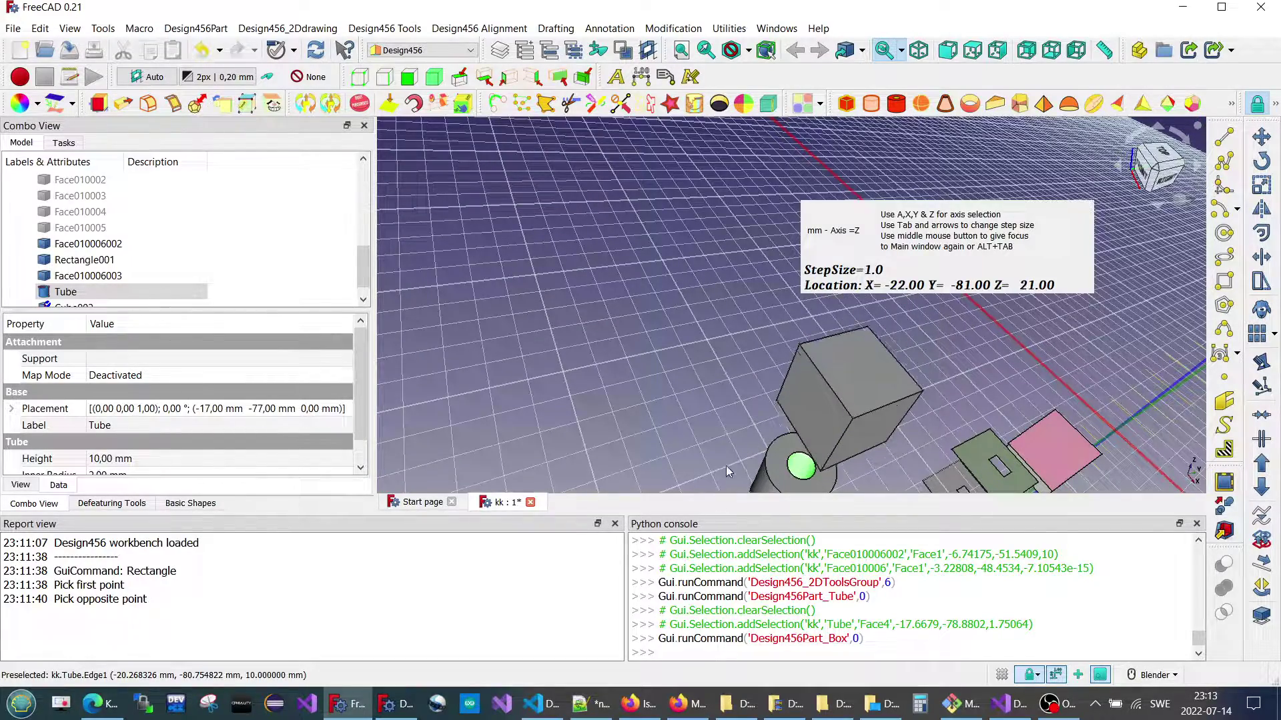
scroll(724, 460, down, 2)
scroll(723, 451, down, 1)
mouse_move(693, 427)
middle_down()
mouse_move(614, 434)
mouse_move(488, 215)
mouse_move(516, 265)
mouse_move(600, 220)
middle_up()
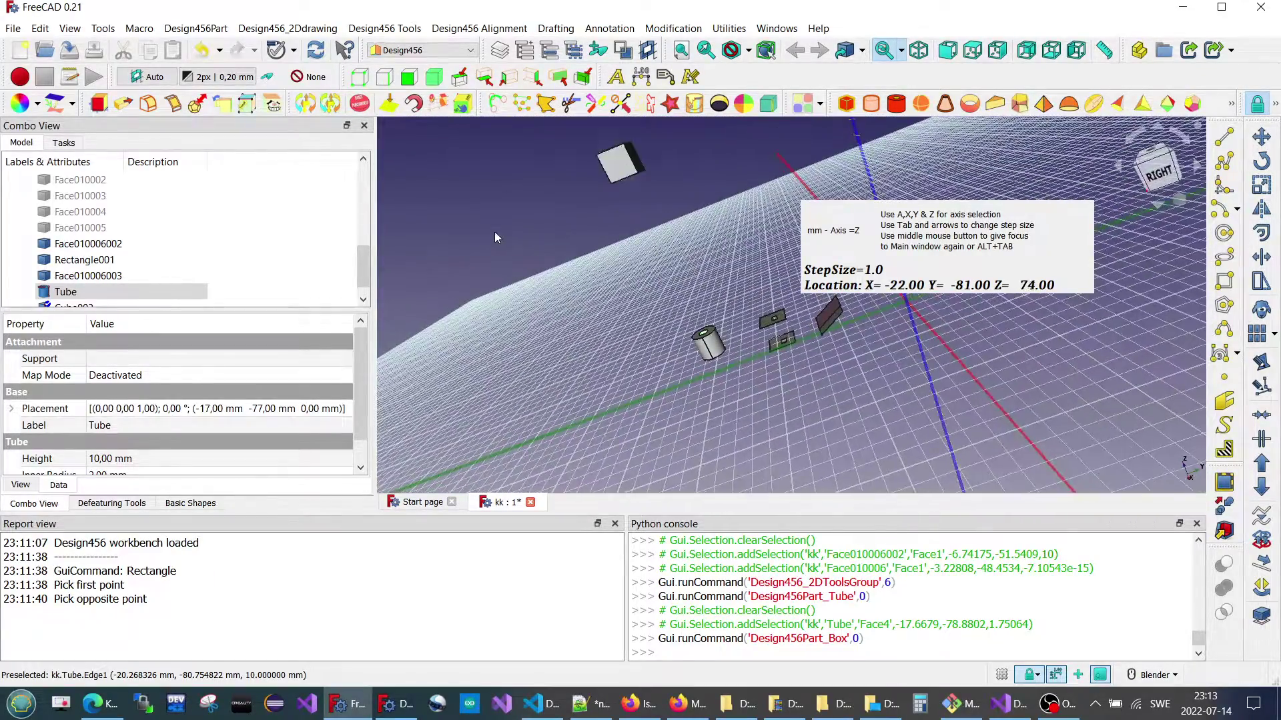
click(667, 388)
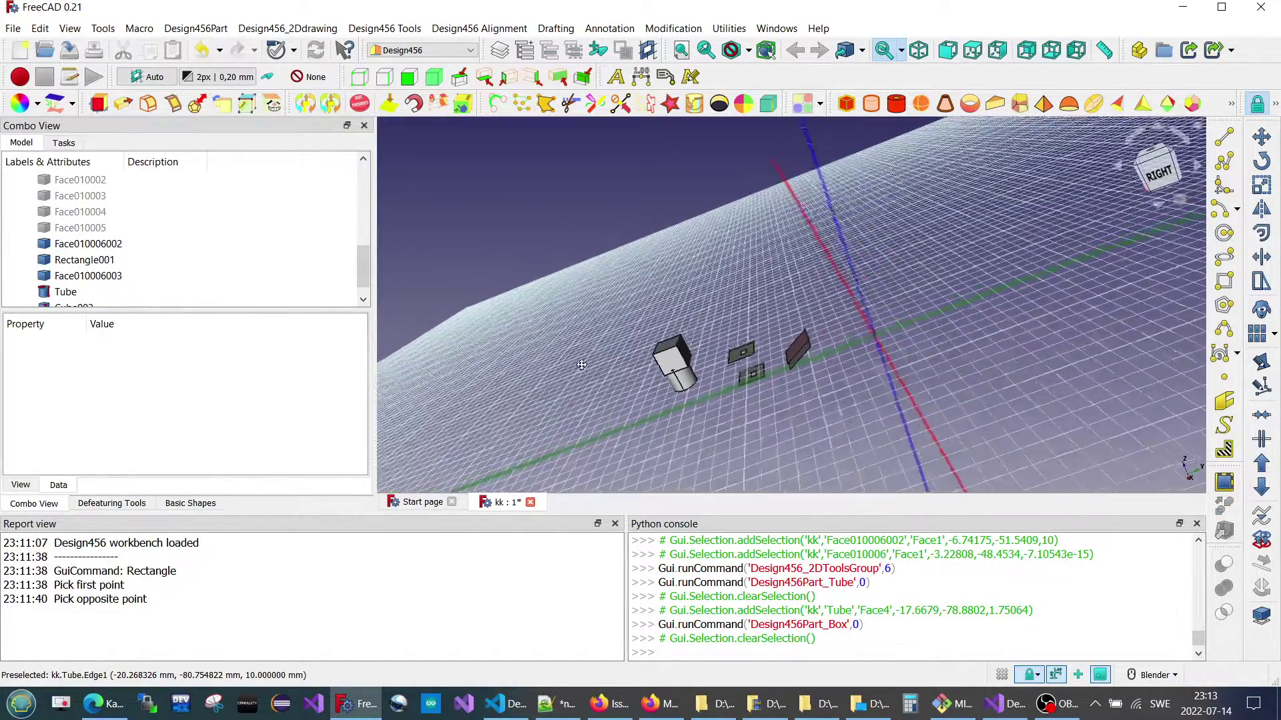
scroll(590, 356, up, 3)
mouse_move(589, 357)
shift+middle_down()
mouse_move(589, 295)
mouse_move(718, 318)
shift+middle_up()
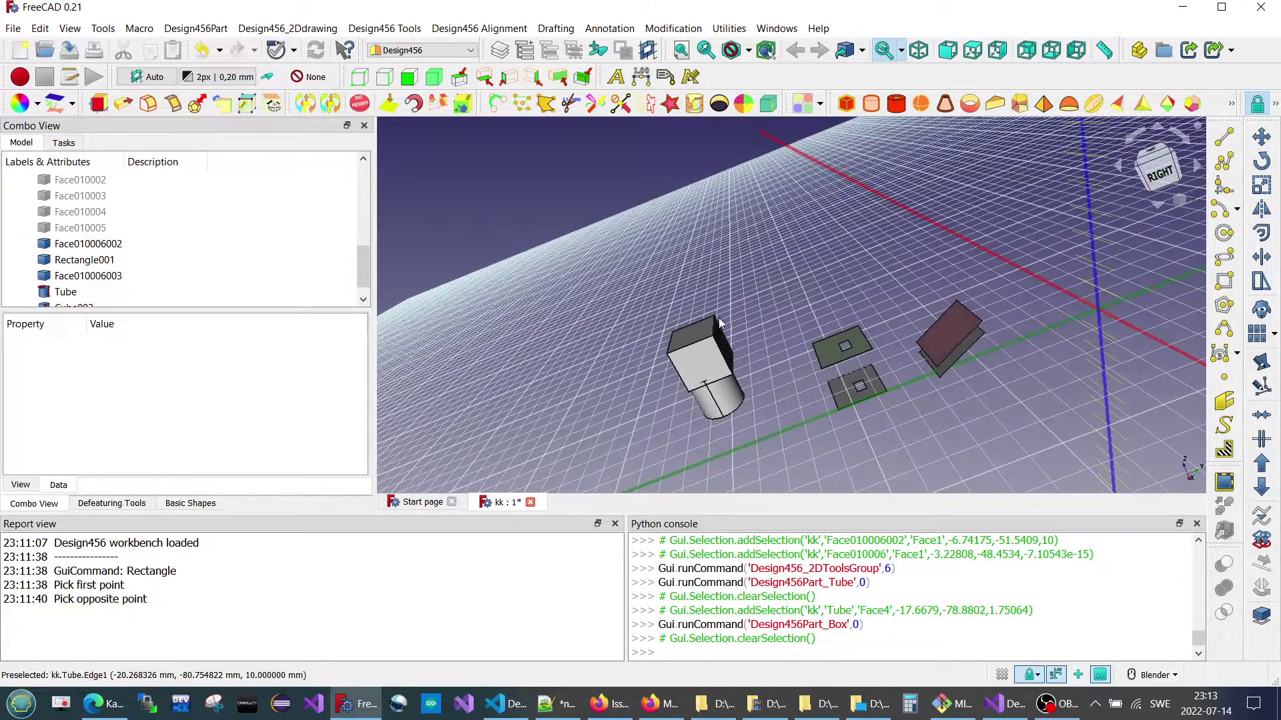
right_click(803, 286)
middle_drag(797, 289, 675, 336)
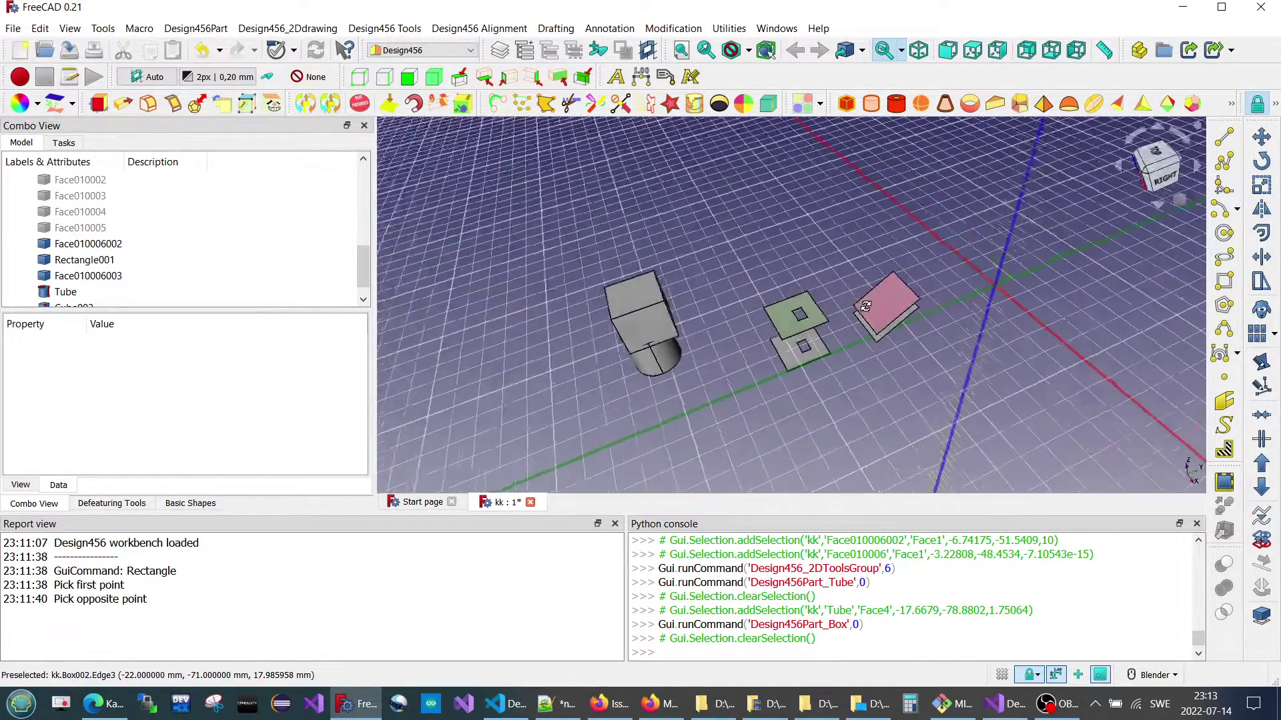
click(632, 311)
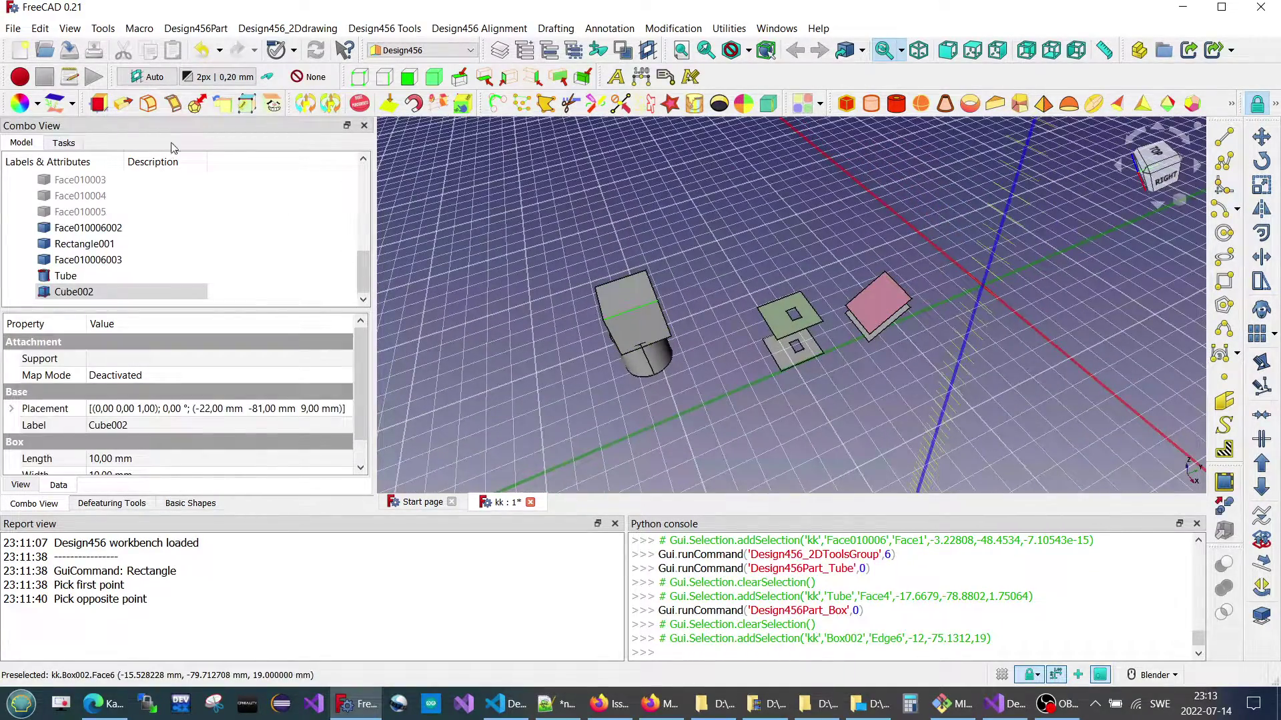
Step: Rotate the box so it sits tilted on top of the tube
click(305, 103)
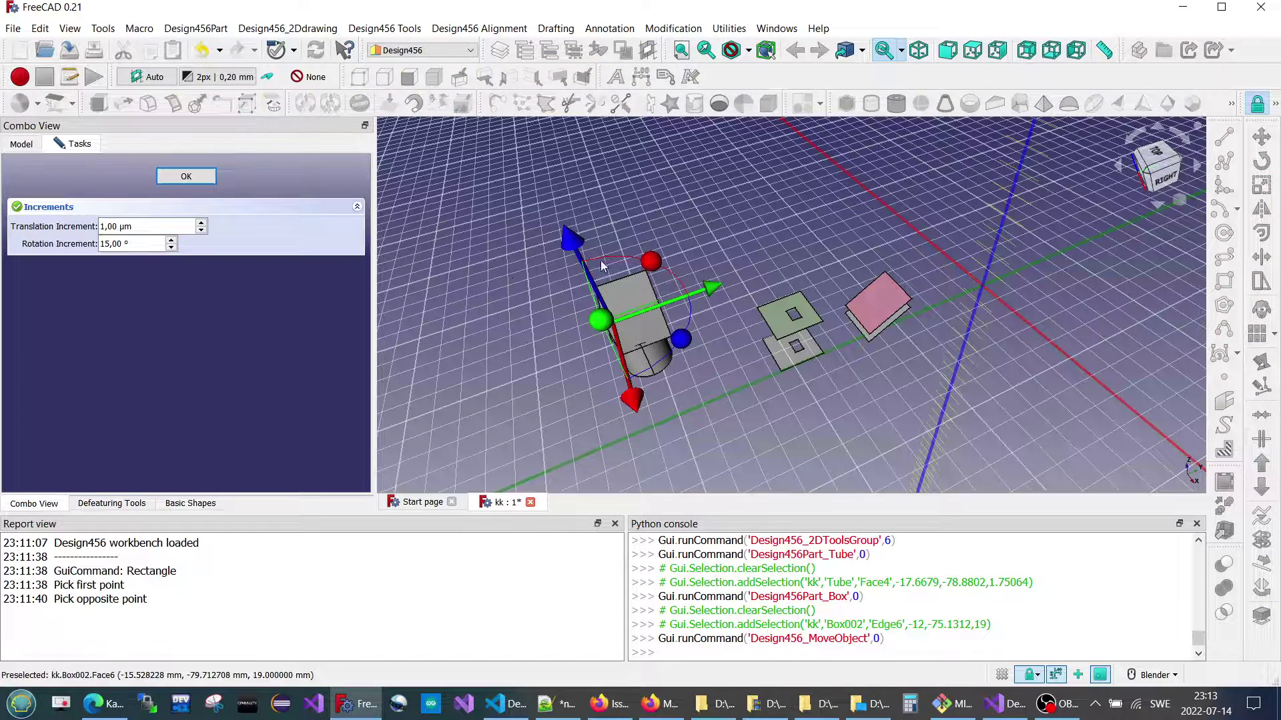
mouse_move(601, 332)
mouse_down()
mouse_move(580, 246)
mouse_move(582, 263)
mouse_up()
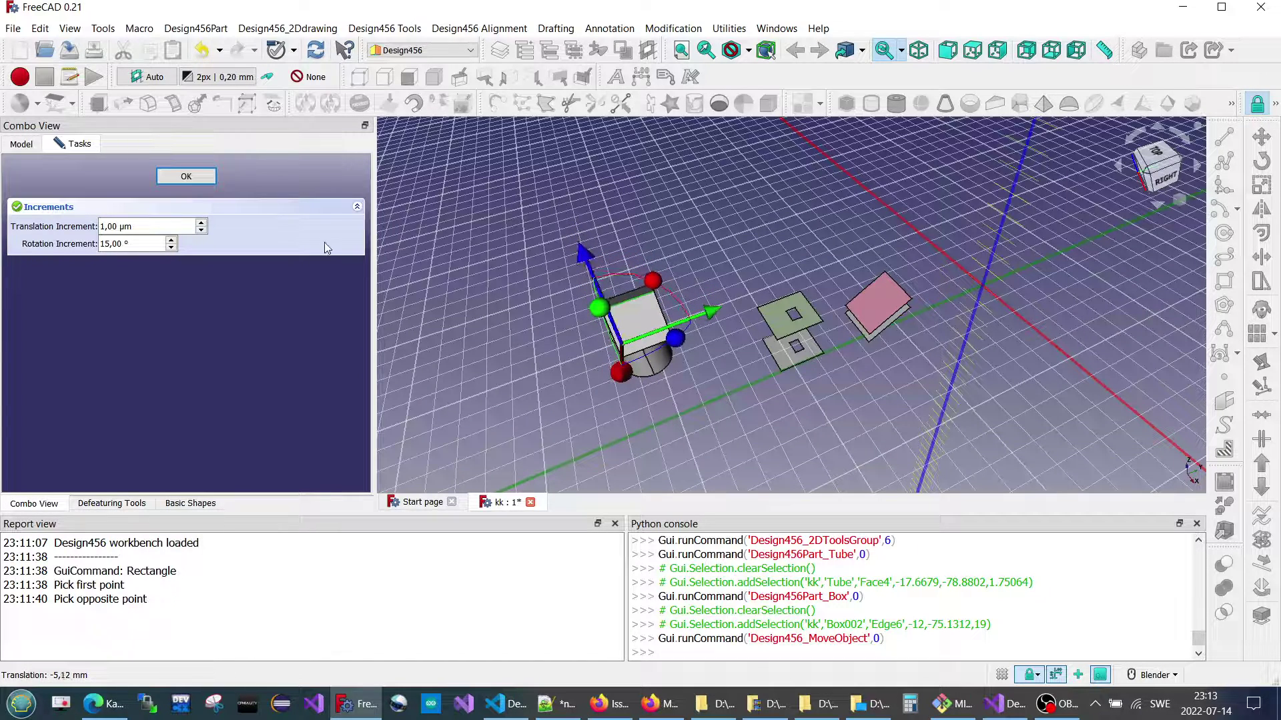
click(203, 179)
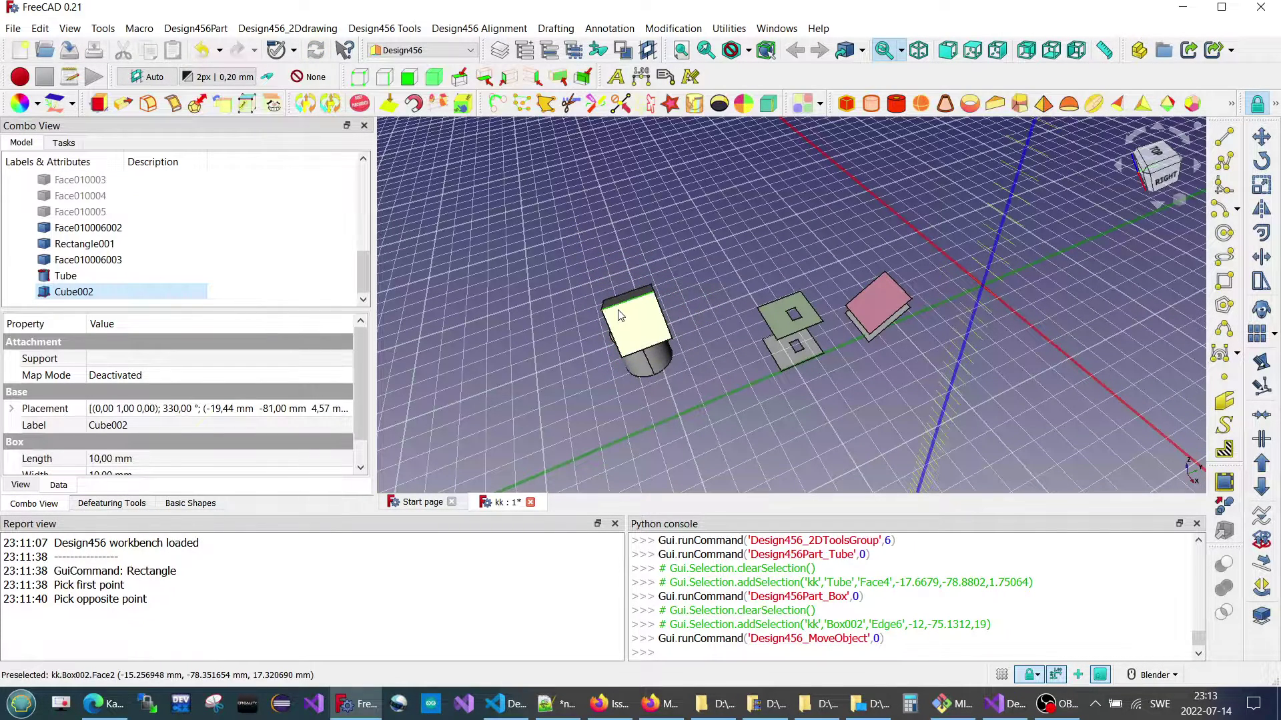
scroll(625, 321, up, 3)
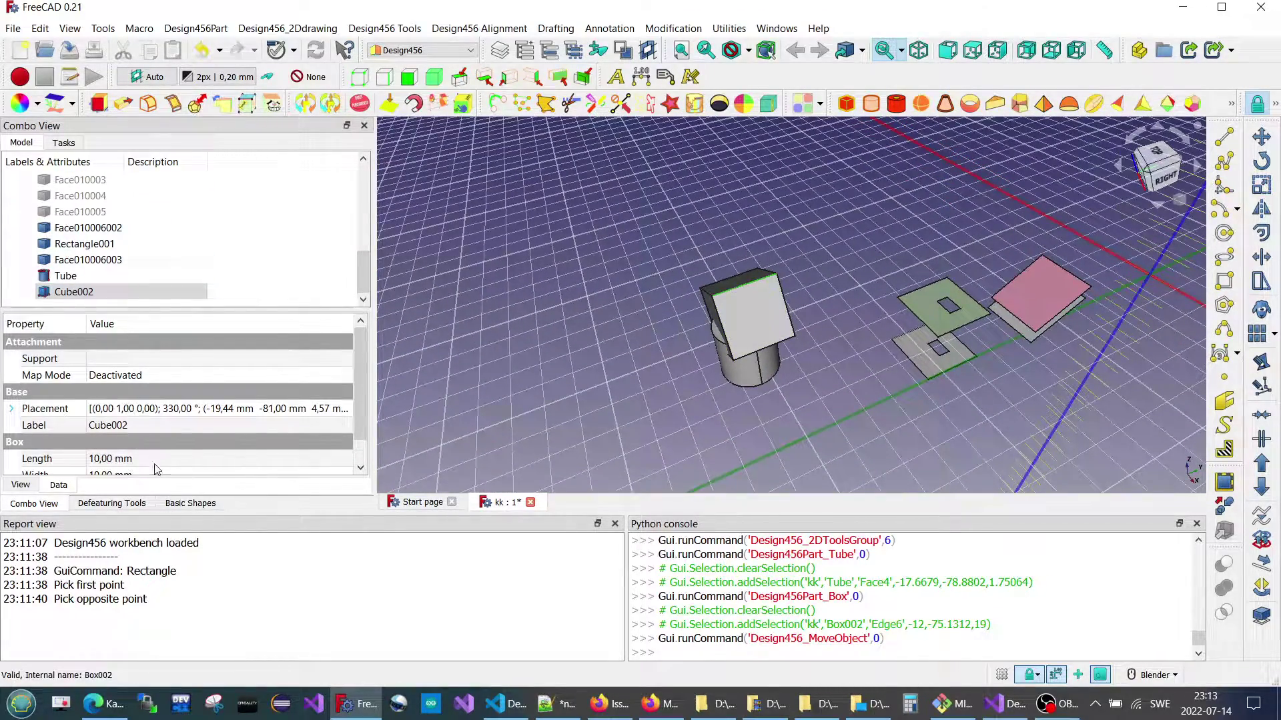
scroll(157, 469, down, 1)
Step: Set the box length to 12 mm and width to 14 mm
click(165, 434)
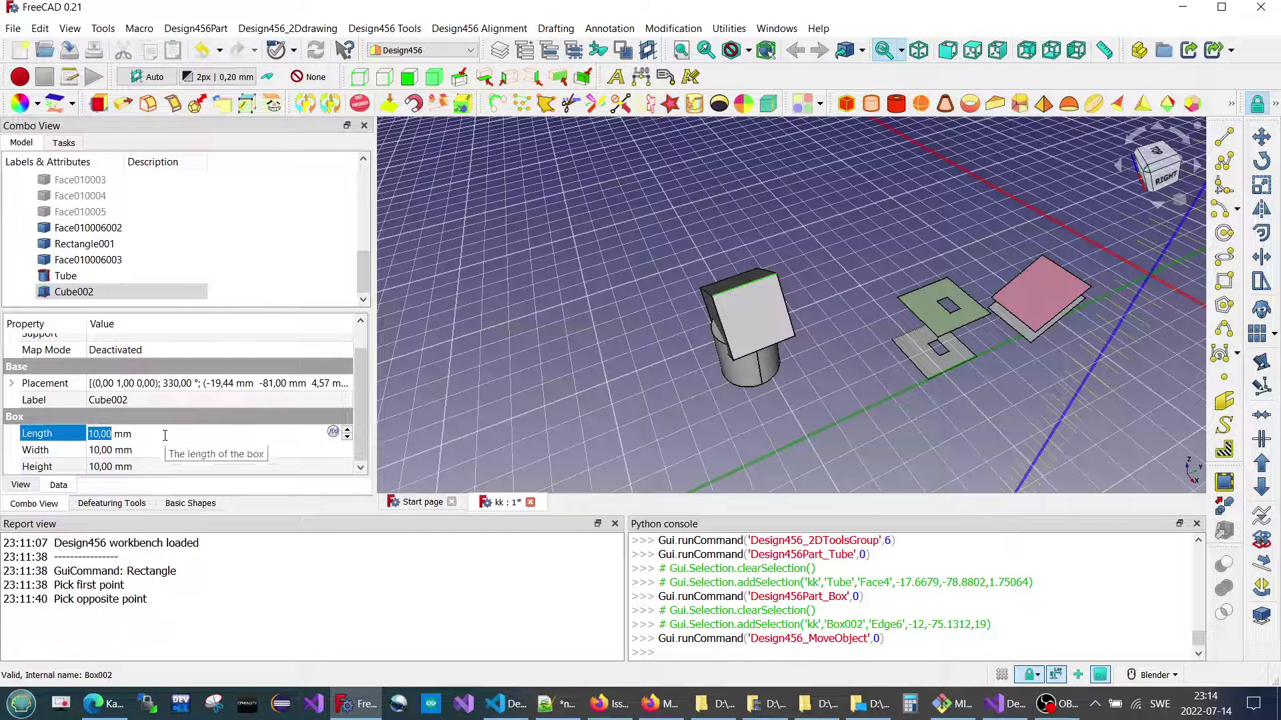
scroll(165, 435, up, 2)
click(160, 450)
scroll(159, 449, up, 4)
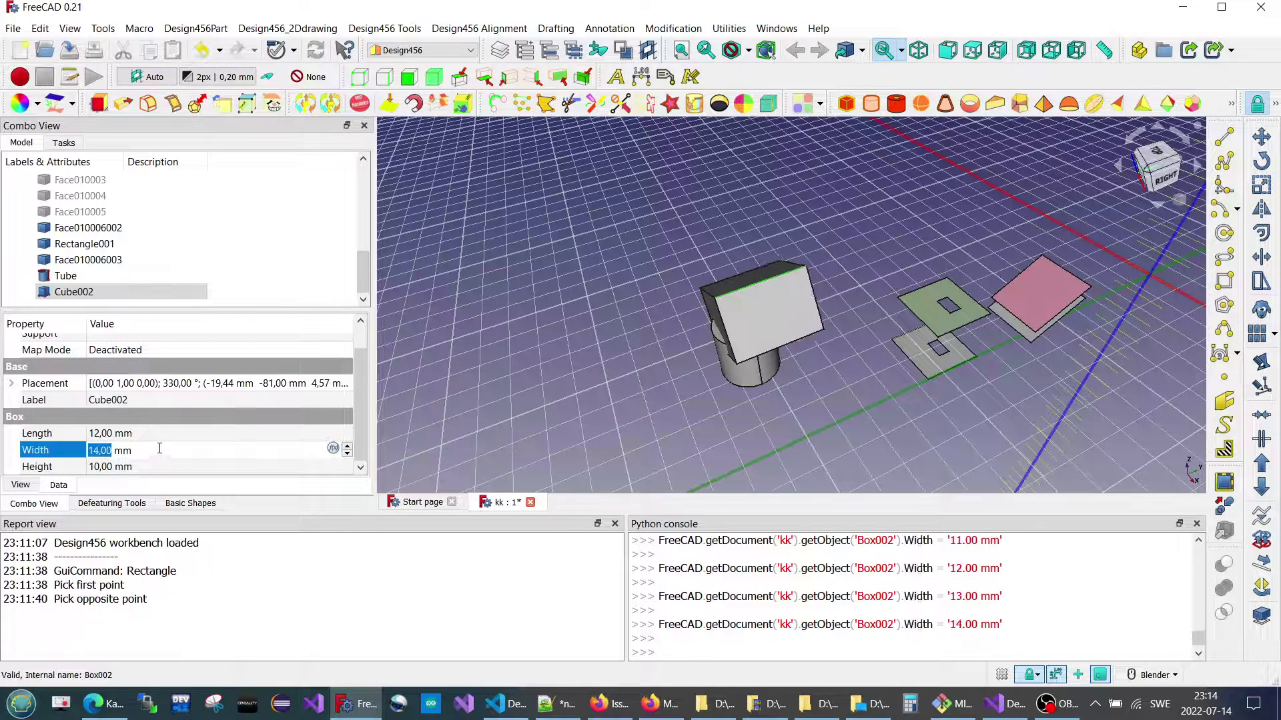
Step: Shift the box slightly sideways so it covers the tube's top
click(304, 105)
drag(808, 319, 796, 332)
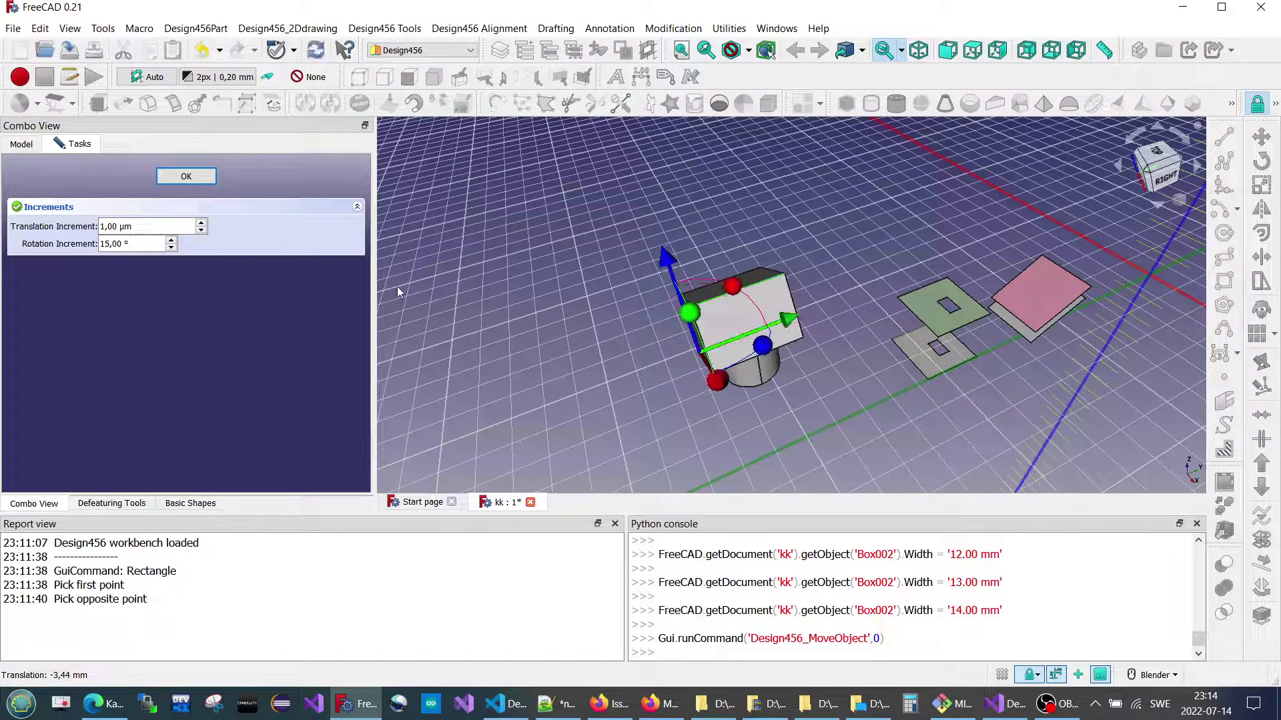
click(204, 168)
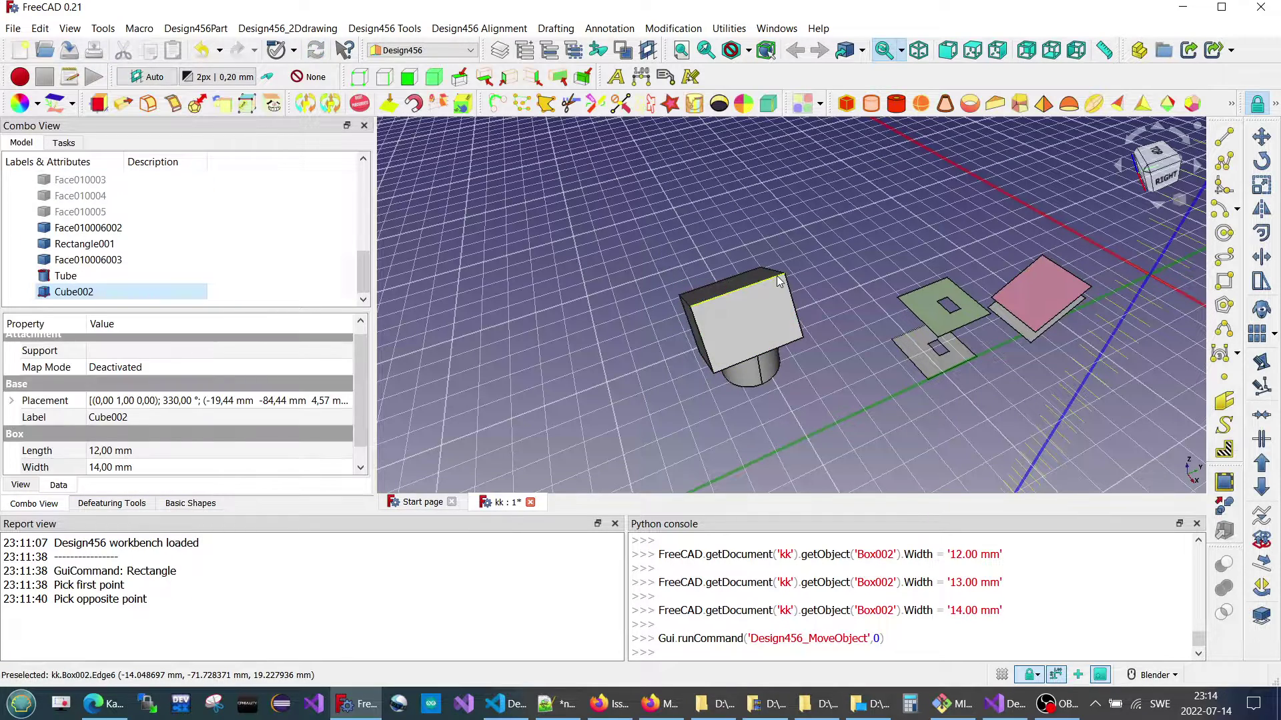
click(740, 320)
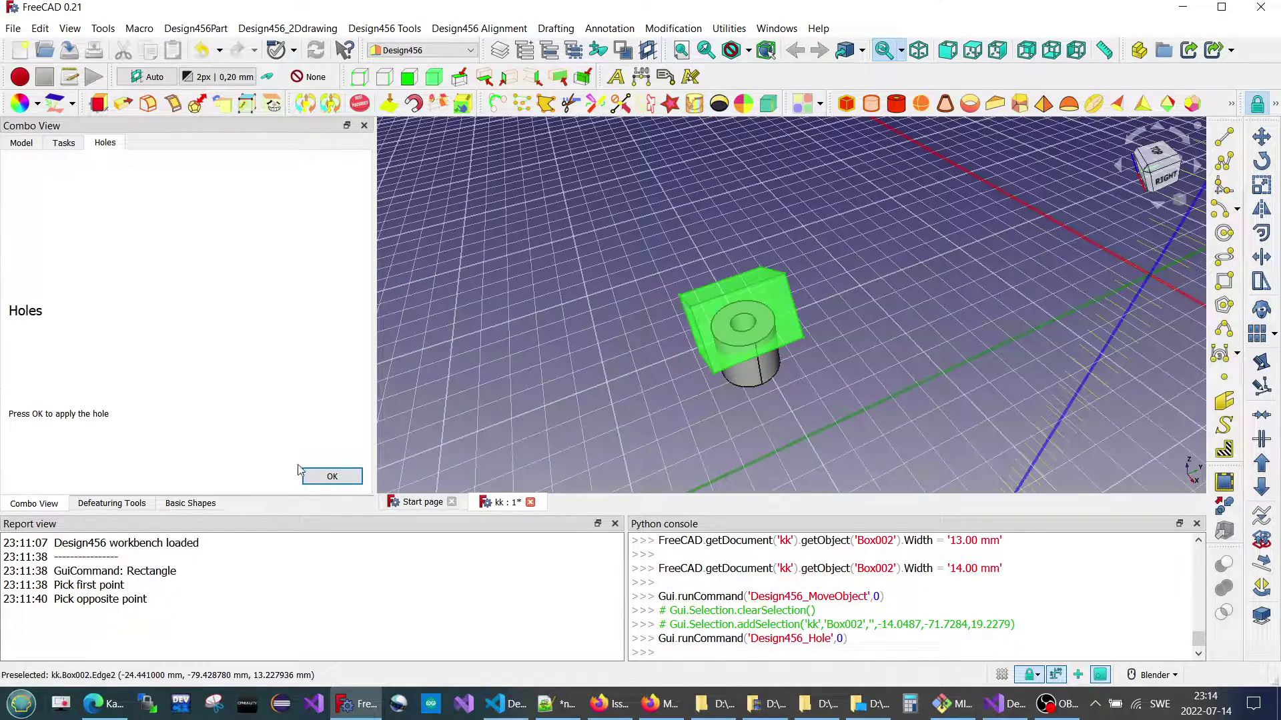
Step: Cut the tilted box out of the tube and downgrade the Cut into a plain solid
click(332, 476)
mouse_move(793, 383)
middle_down()
mouse_move(758, 361)
mouse_move(902, 399)
mouse_move(895, 366)
middle_up()
click(667, 323)
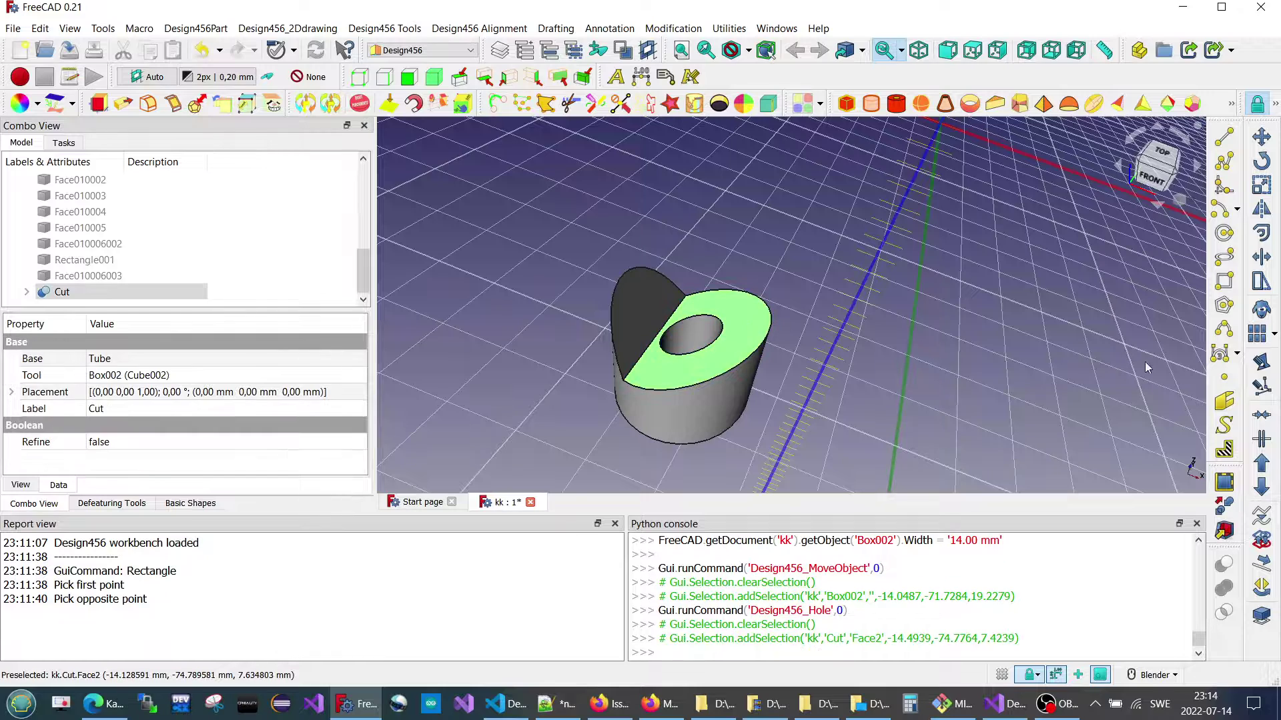
click(1261, 487)
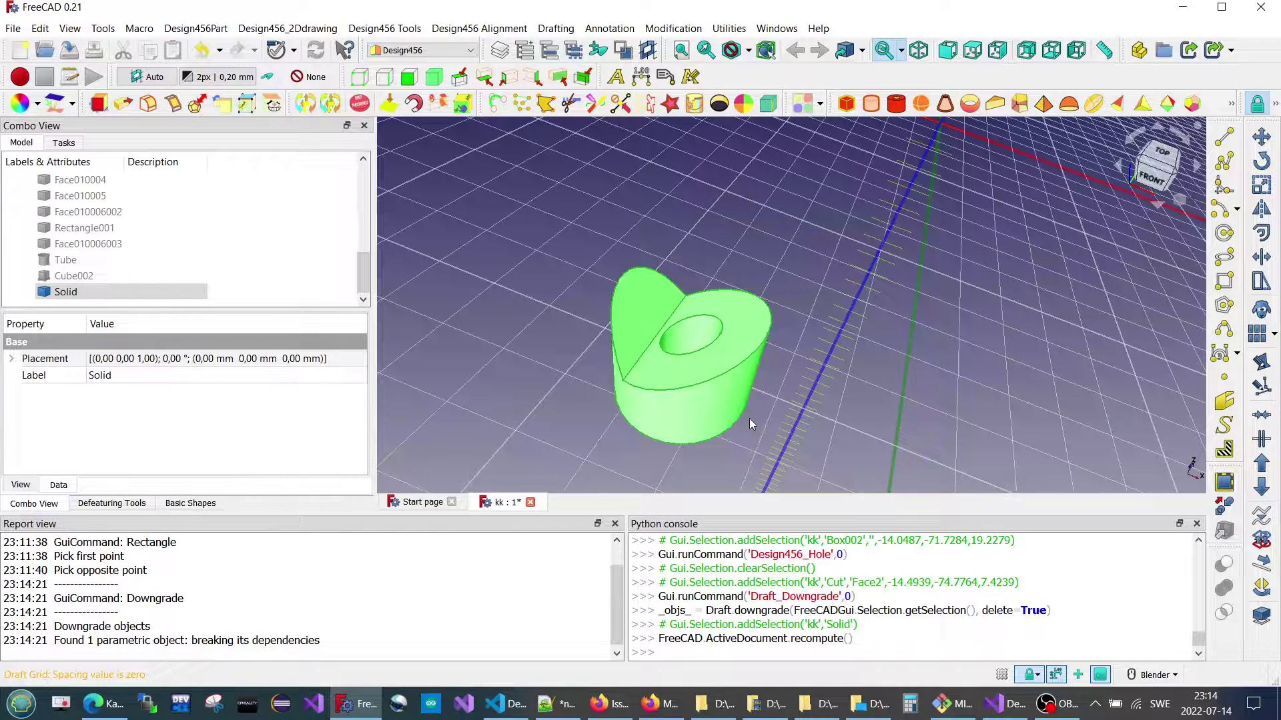
Step: Downgrade the cut tube into separate faces and hide the curved side and inner hole faces
click(734, 411)
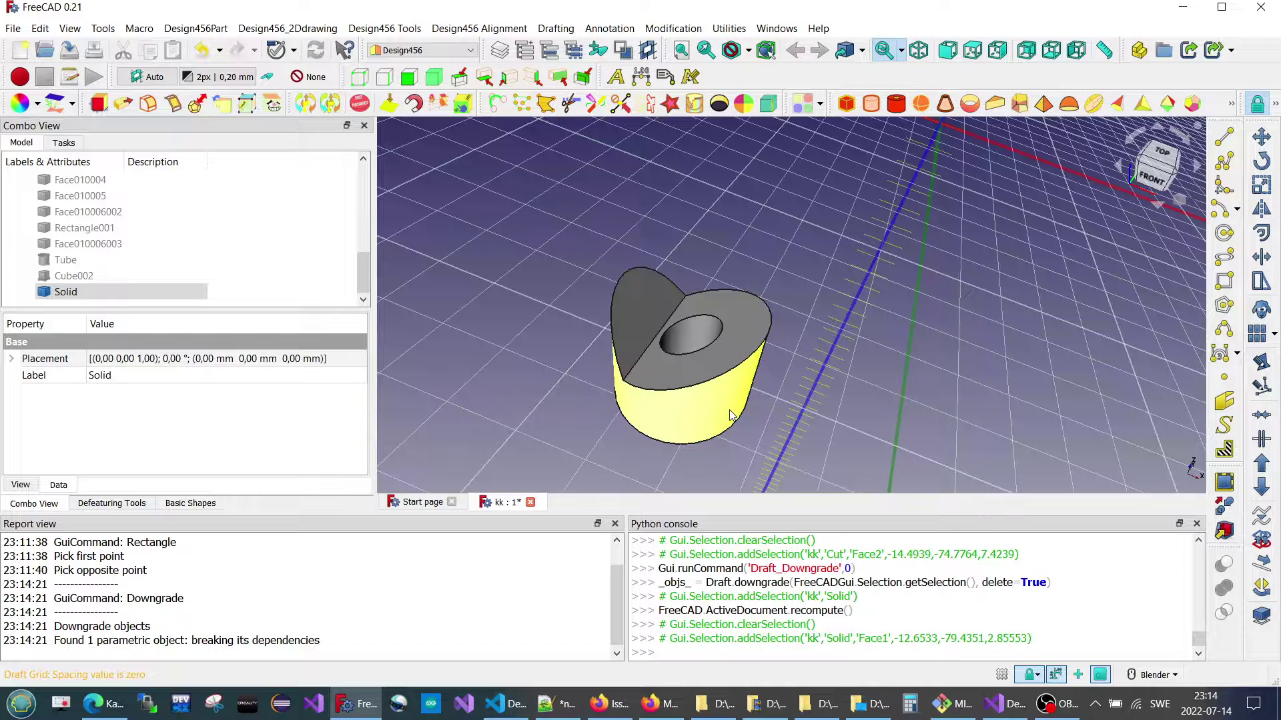
click(1262, 487)
click(763, 435)
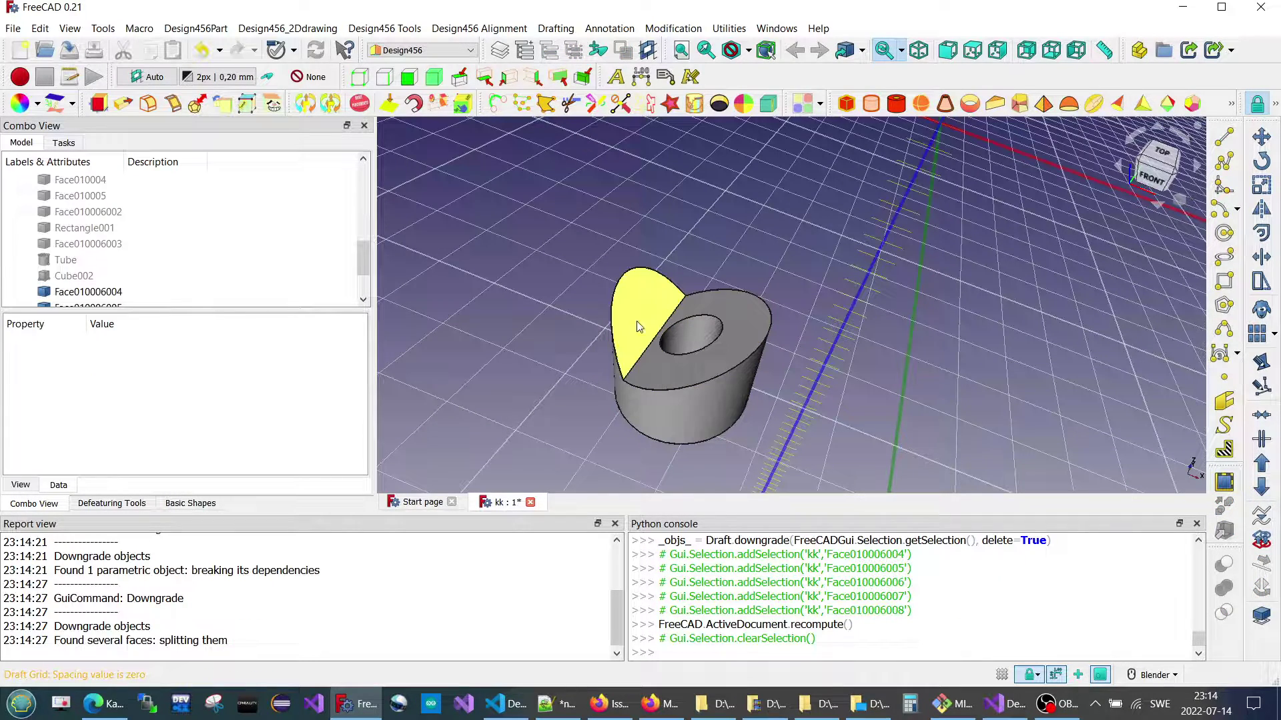
click(615, 309)
key(space)
click(619, 311)
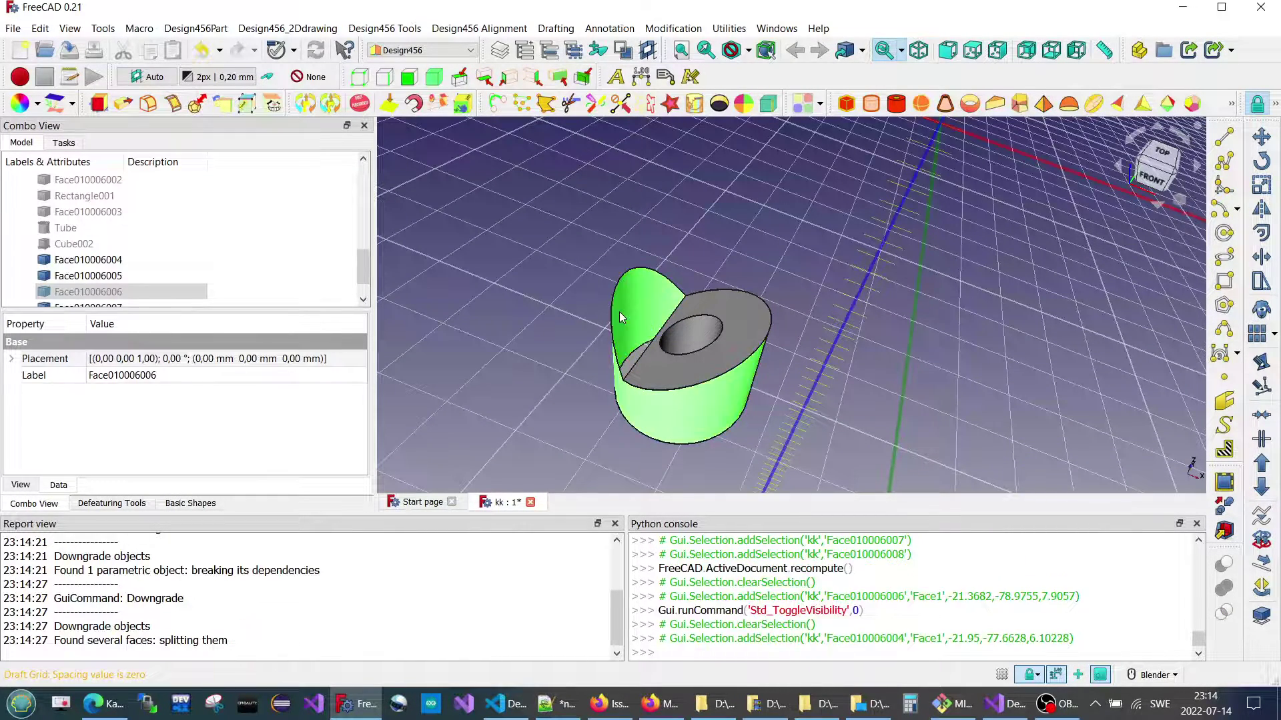
key(space)
click(690, 392)
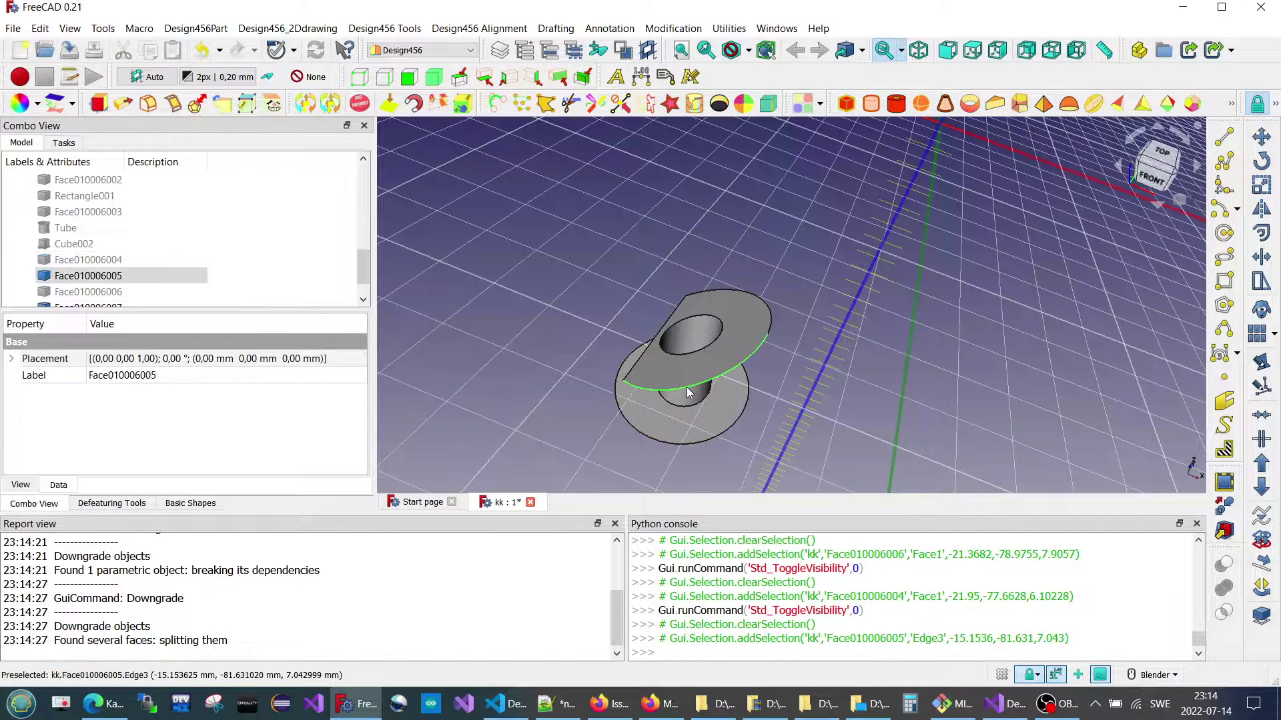
key(space)
key(space)
click(696, 404)
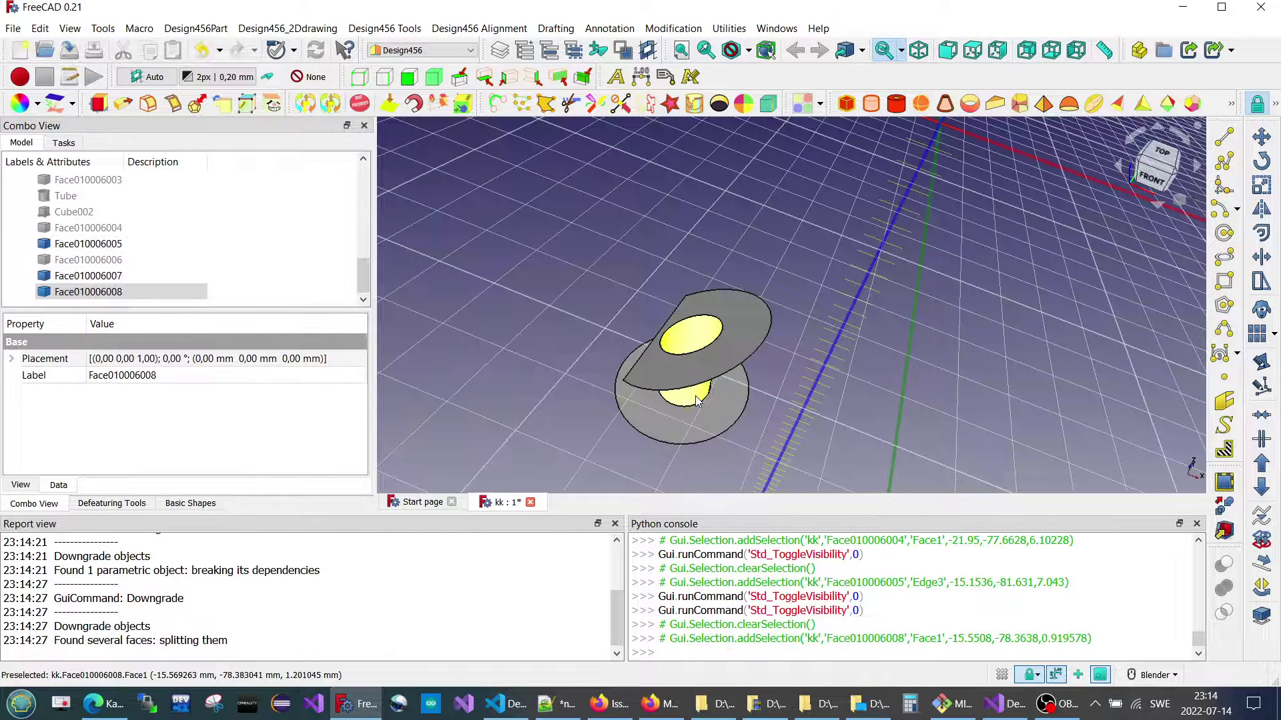
key(space)
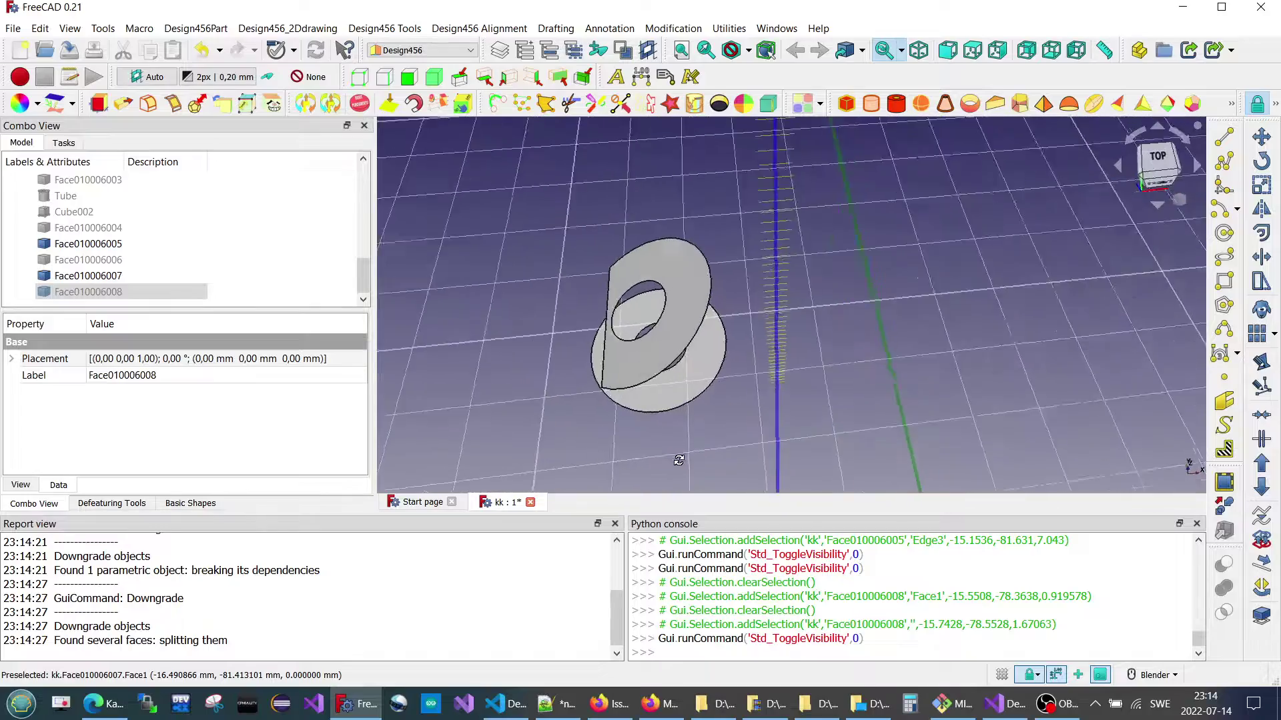
Step: Select the slanted top ring and flat bottom ring faces together
mouse_move(614, 421)
middle_down()
mouse_move(565, 414)
mouse_move(629, 435)
mouse_move(872, 424)
mouse_move(876, 434)
mouse_move(814, 465)
middle_up()
mouse_move(660, 448)
middle_down()
mouse_move(700, 427)
mouse_move(843, 453)
mouse_move(815, 382)
middle_up()
click(807, 377)
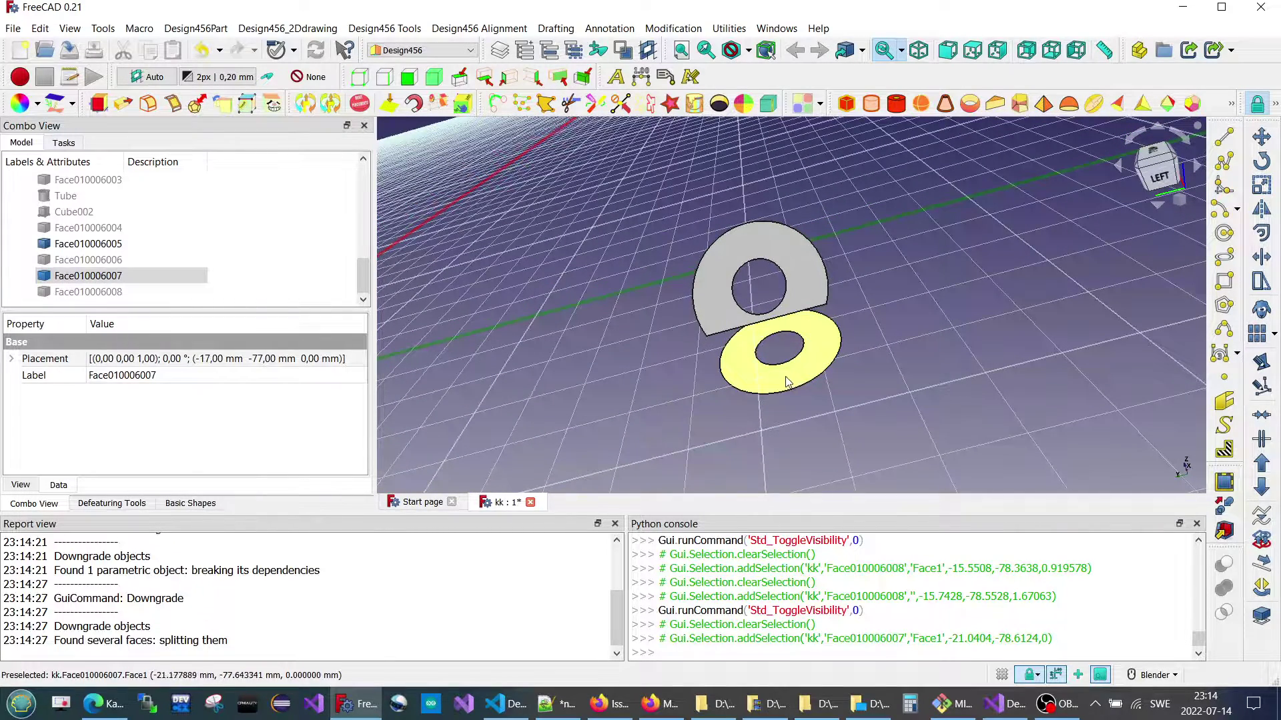
click(734, 397)
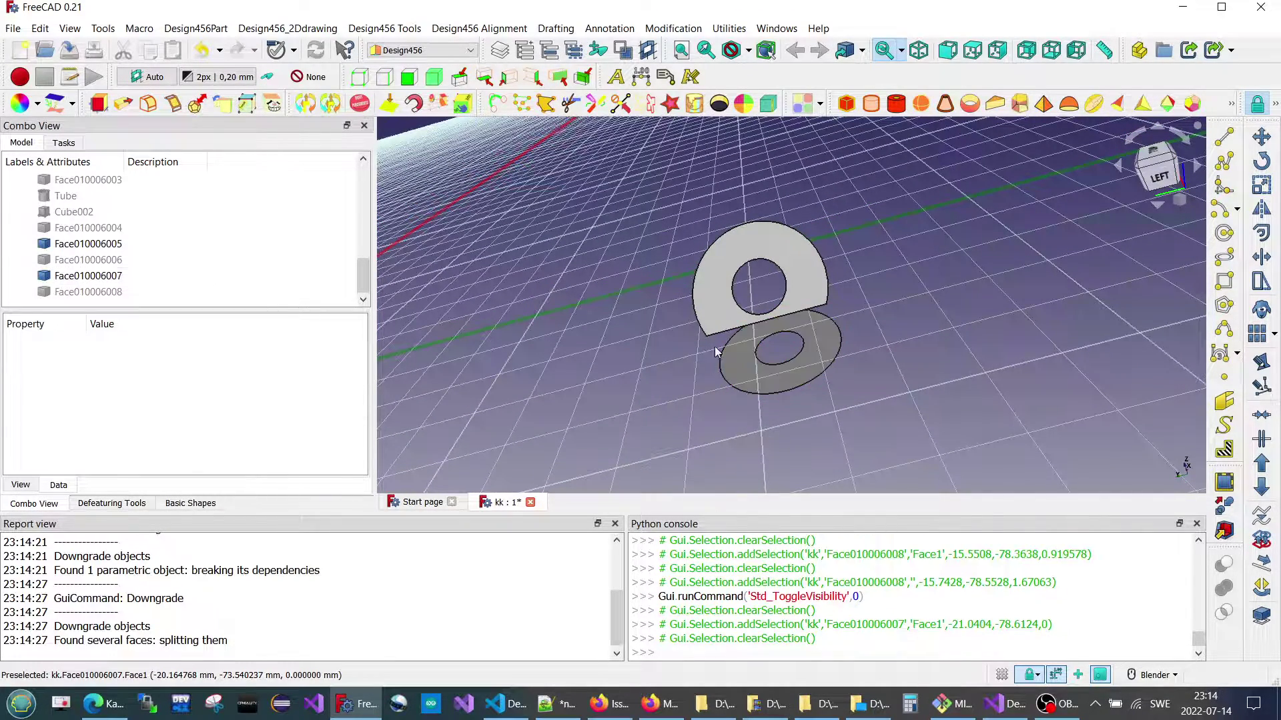
click(730, 315)
ctrl+click(782, 370)
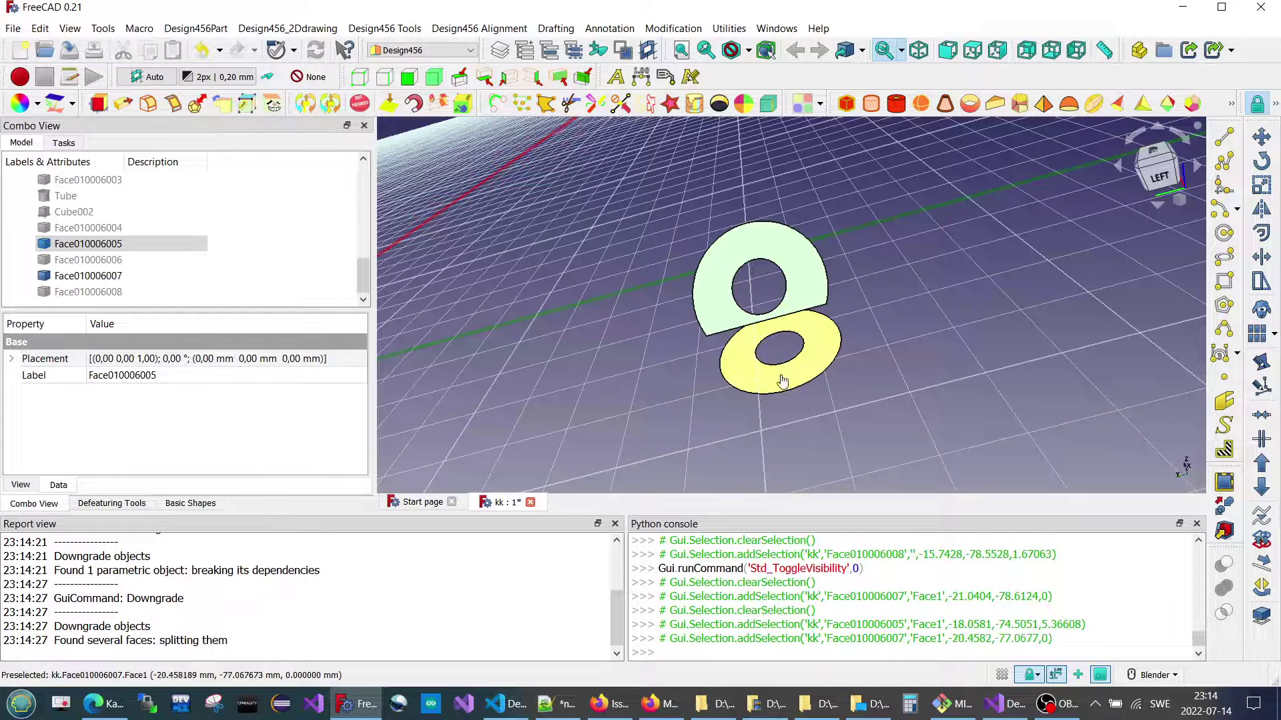
Step: Replace the flat bottom ring with a copy of the slanted top ring's shape
click(56, 104)
click(190, 375)
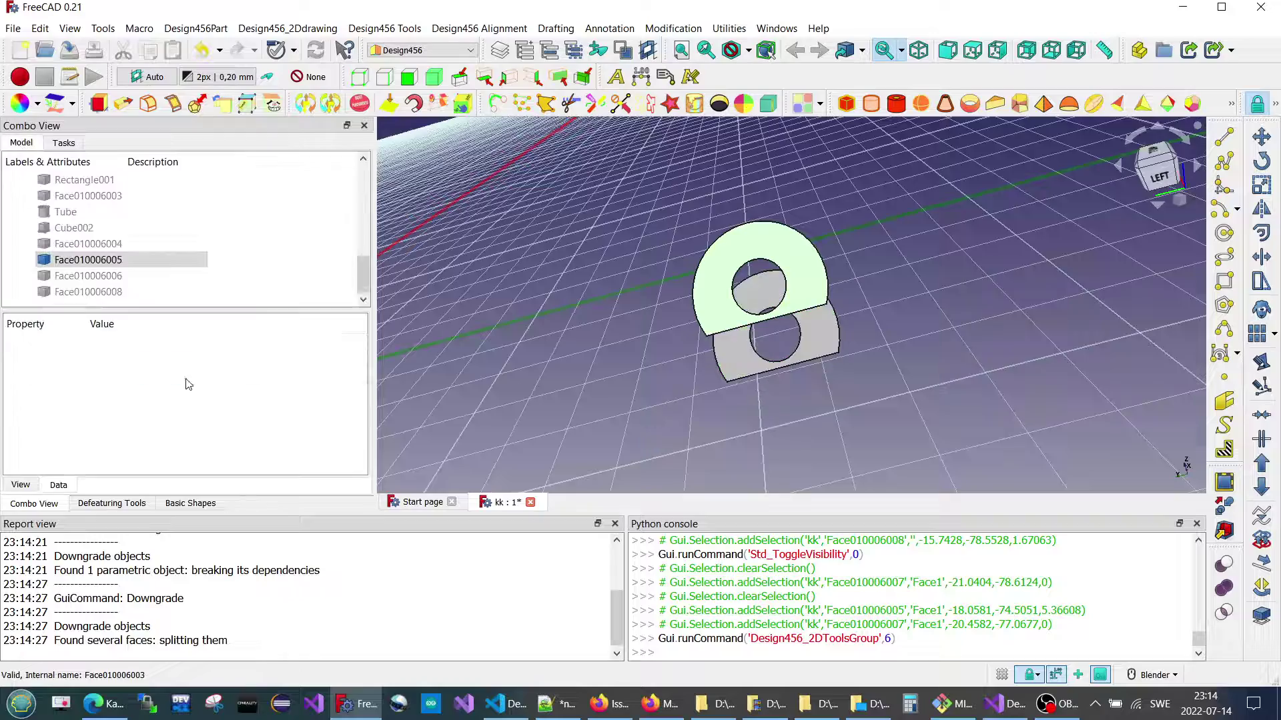
click(1030, 398)
Step: Reselect the new lower ring face together with the upper ring face
middle_drag(1030, 397, 855, 352)
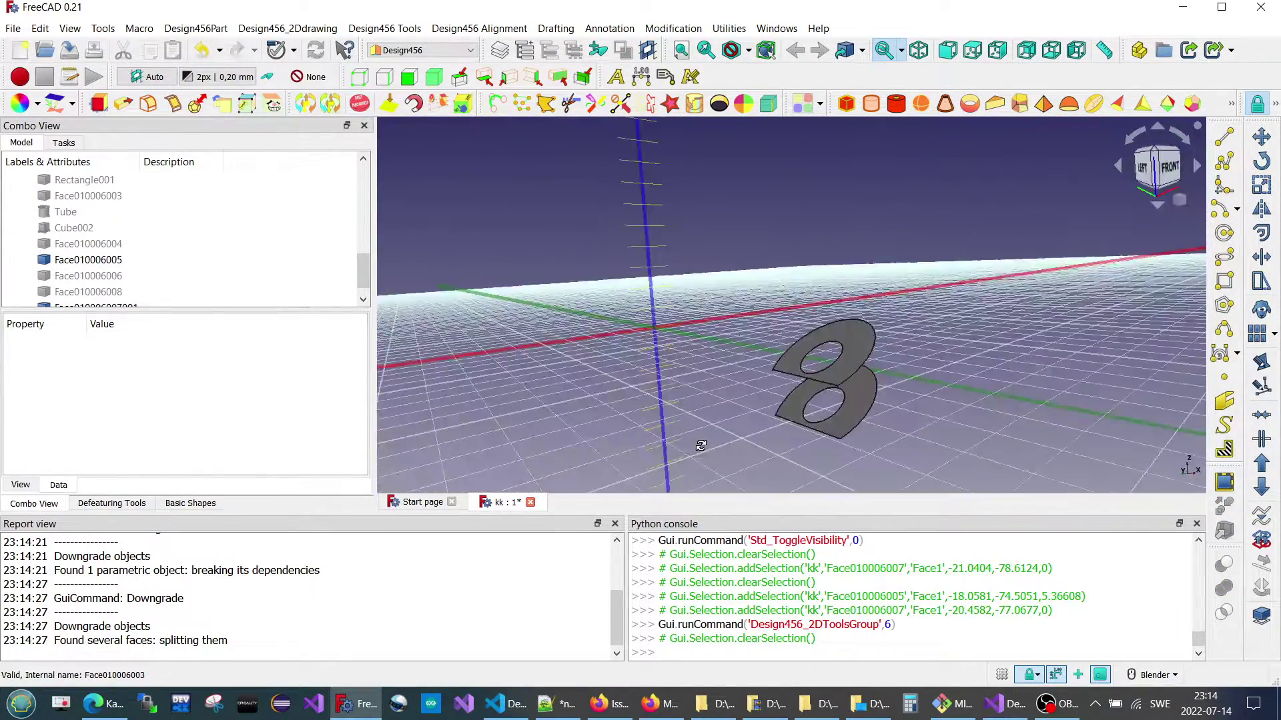
middle_drag(855, 353, 773, 470)
click(837, 388)
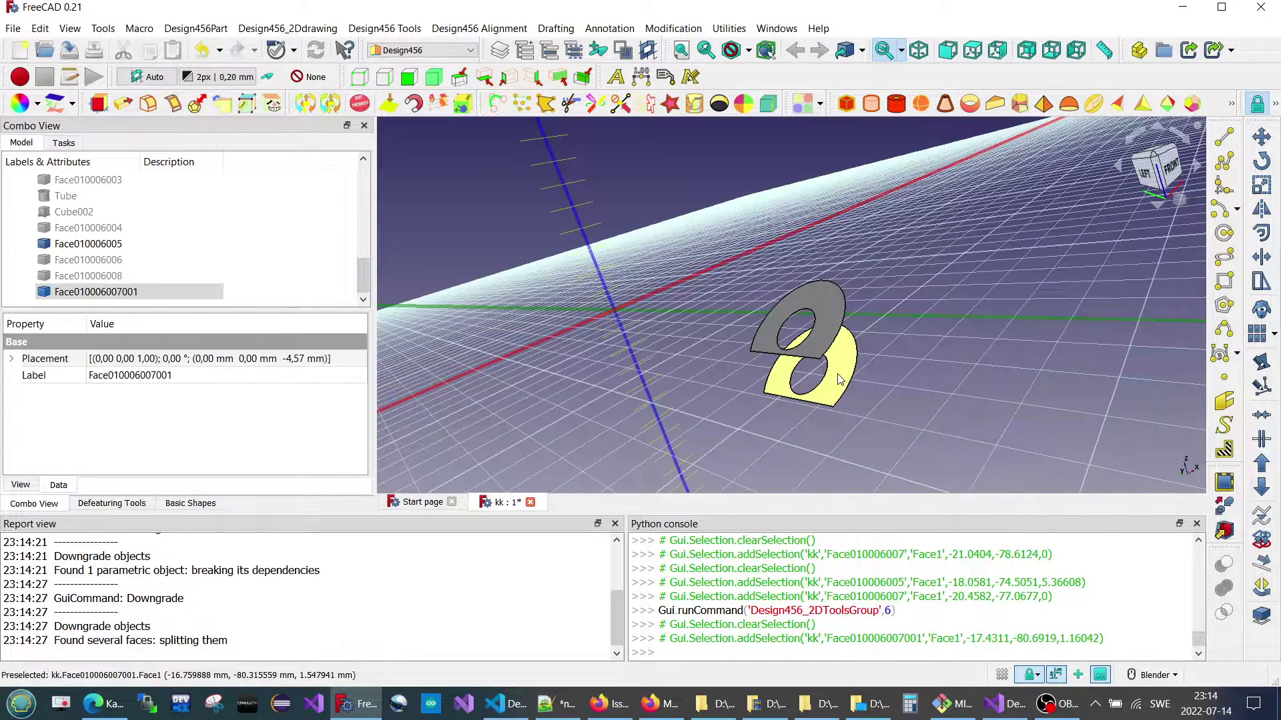
ctrl+click(825, 322)
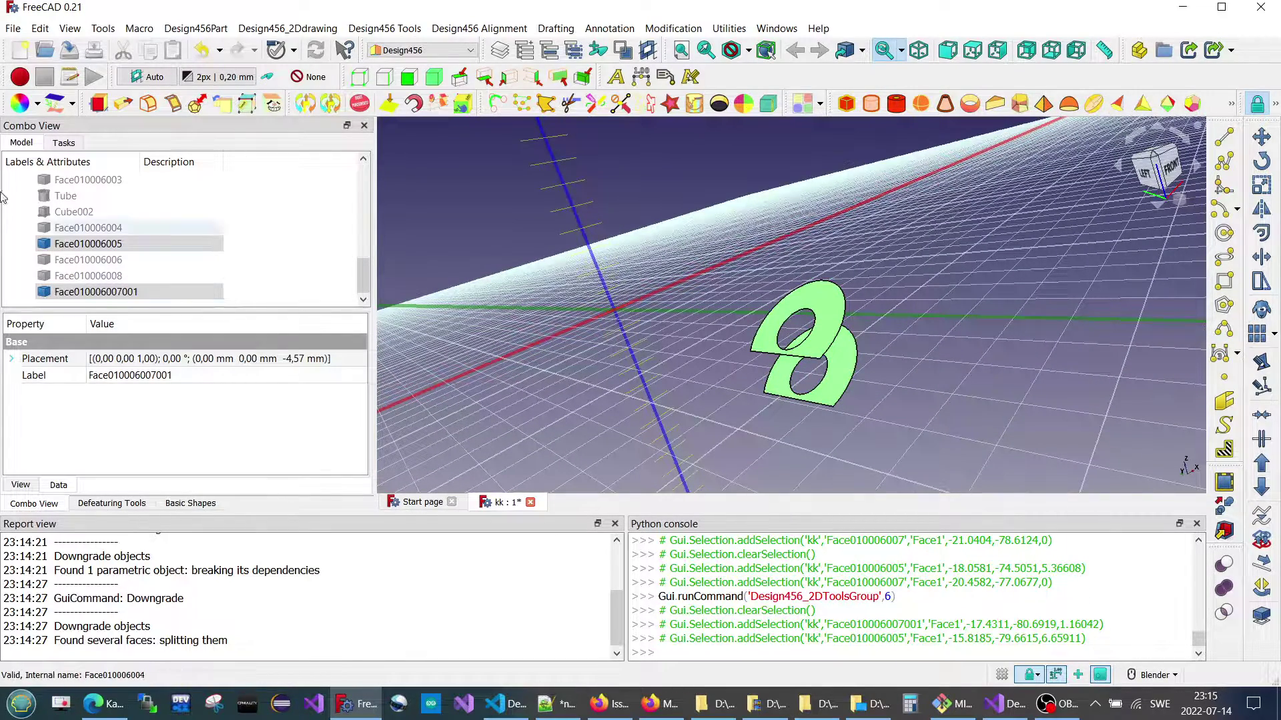
click(74, 108)
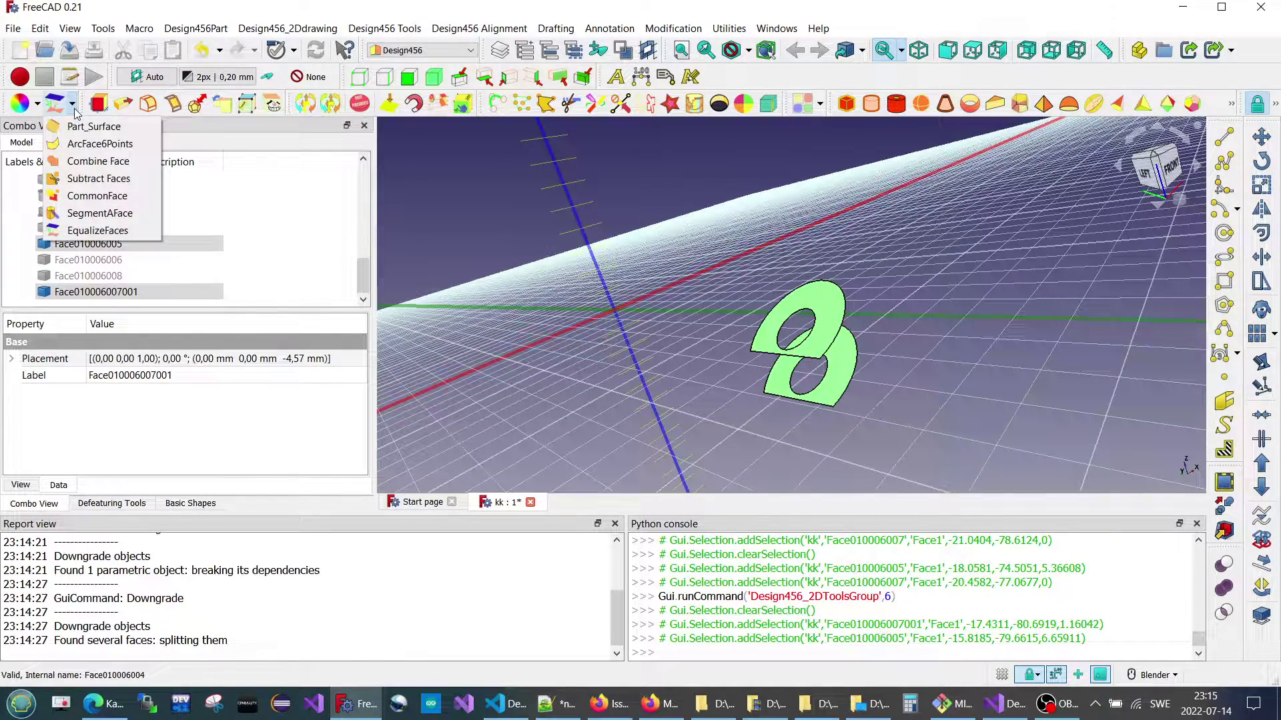
Step: Loft a solid between the two ring faces with the 3D tools, then undo it
click(74, 108)
click(37, 104)
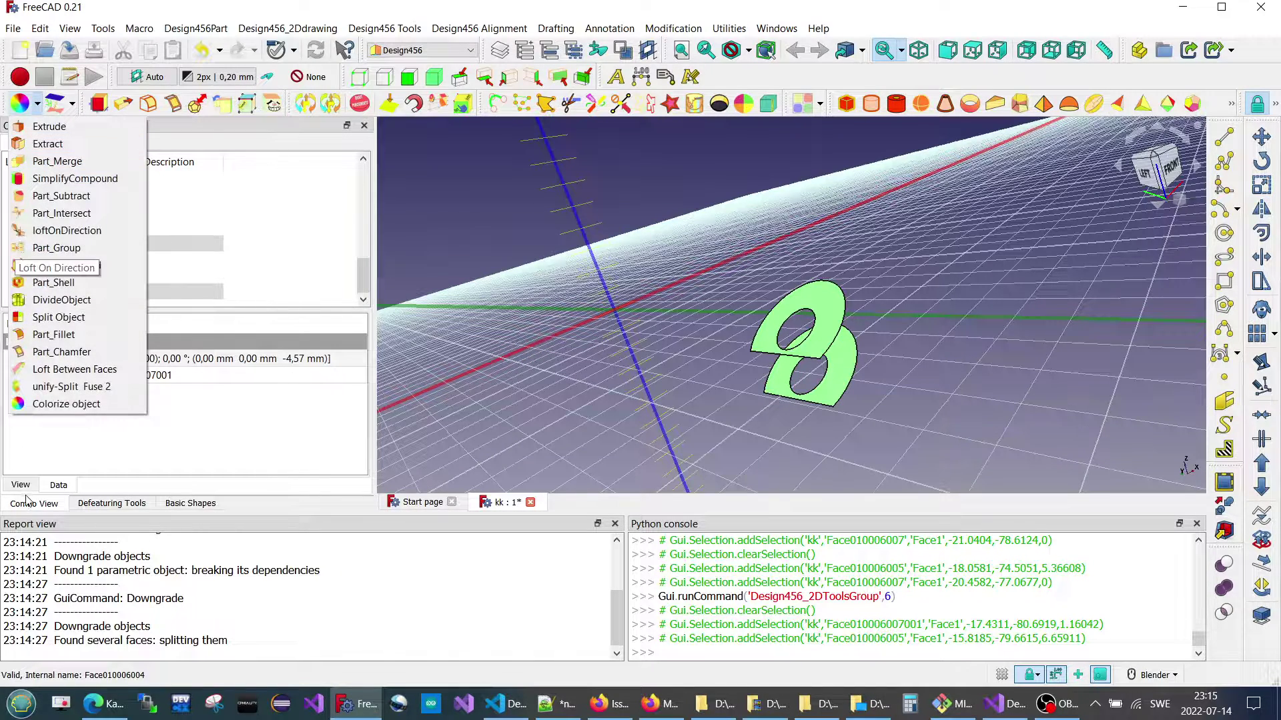
click(73, 369)
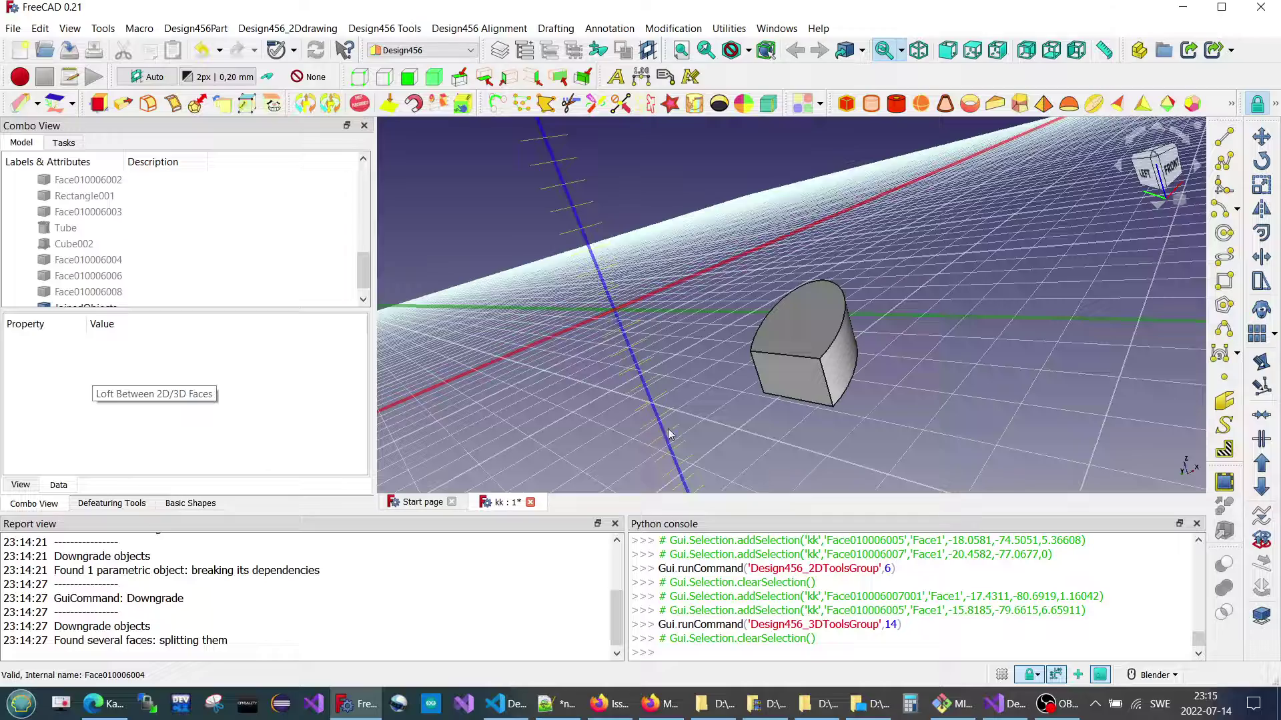
mouse_move(767, 360)
middle_down()
mouse_move(754, 343)
mouse_move(708, 359)
middle_up()
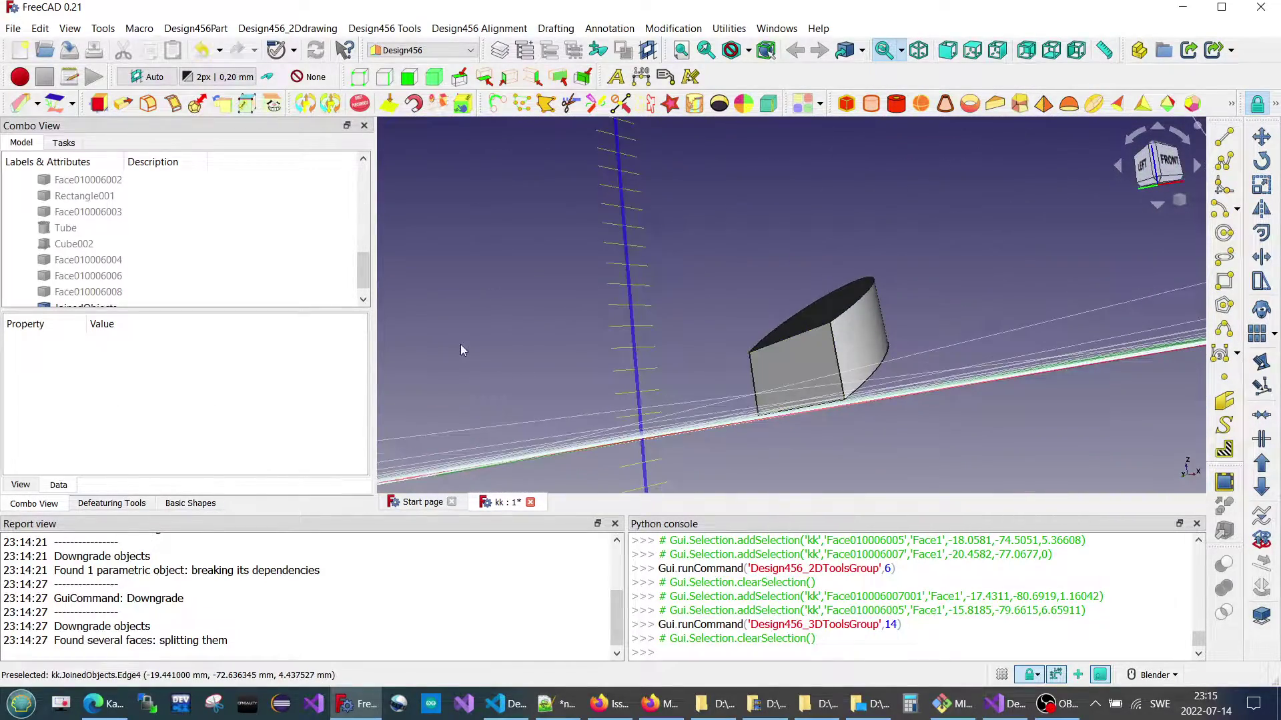
key(ctrl+z)
Step: Undo back to the two separate faces and select their matching outer arc edges
key(0)
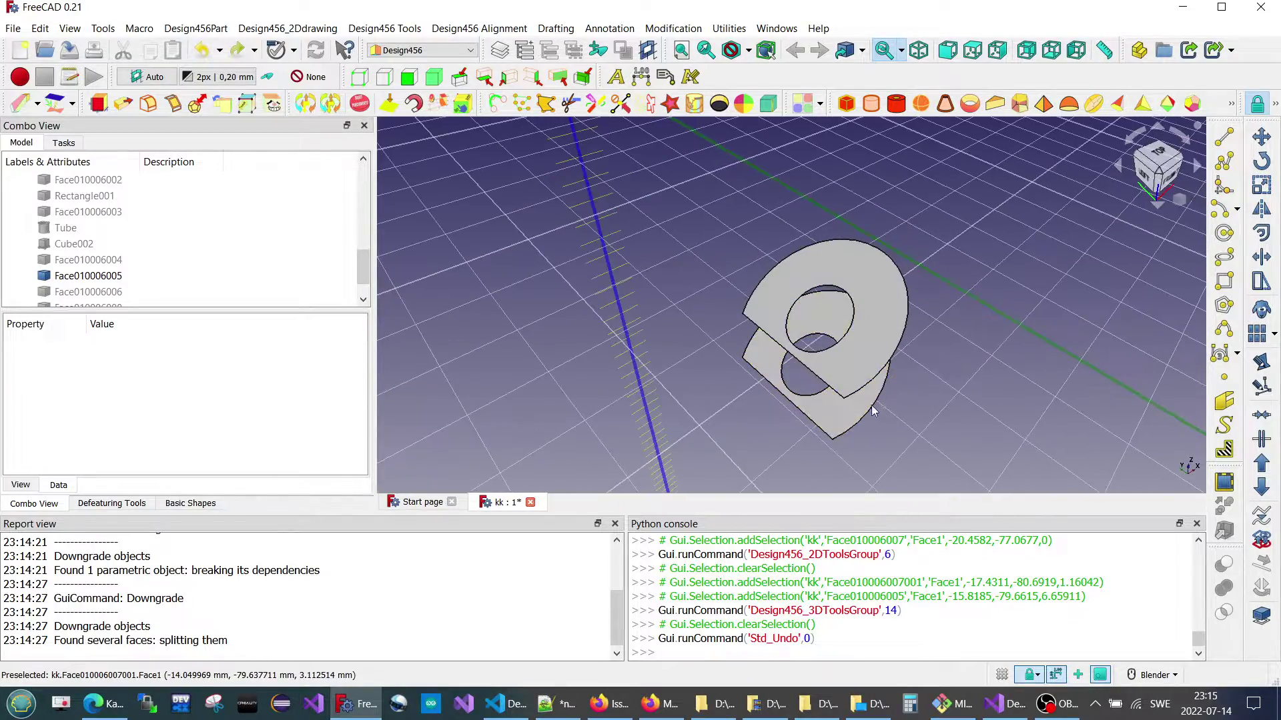
middle_drag(872, 410, 691, 418)
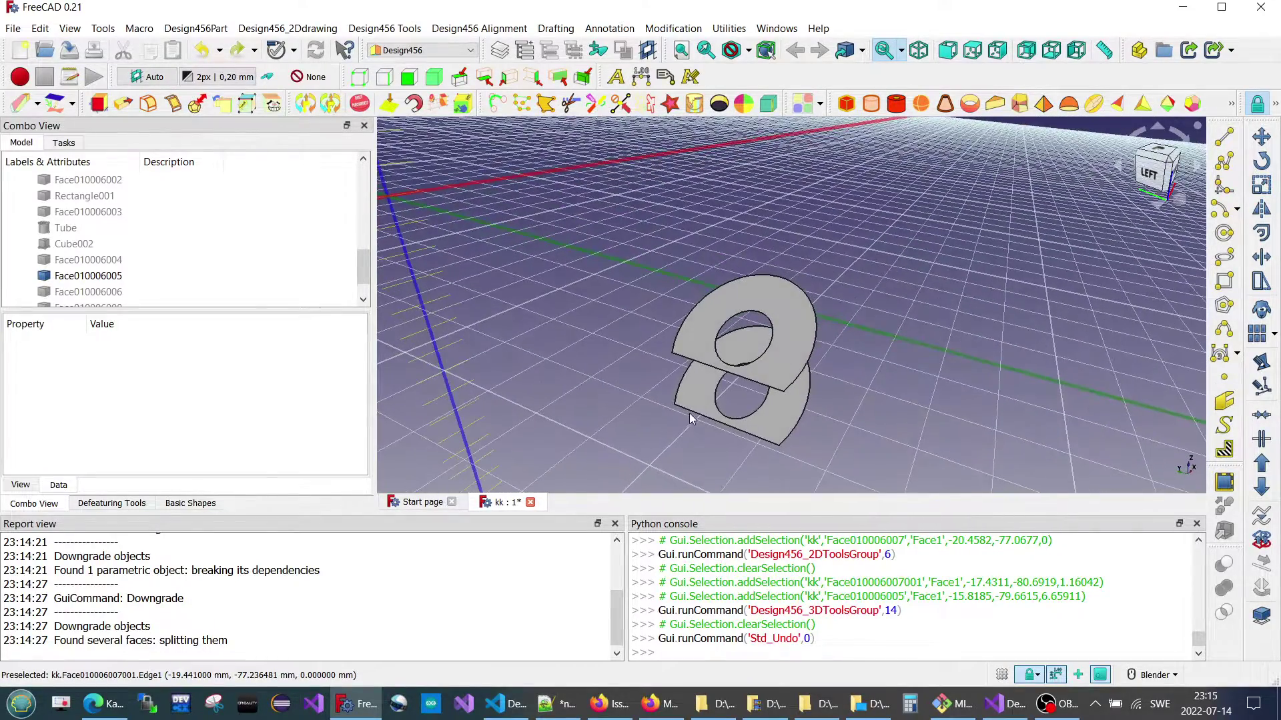
click(787, 432)
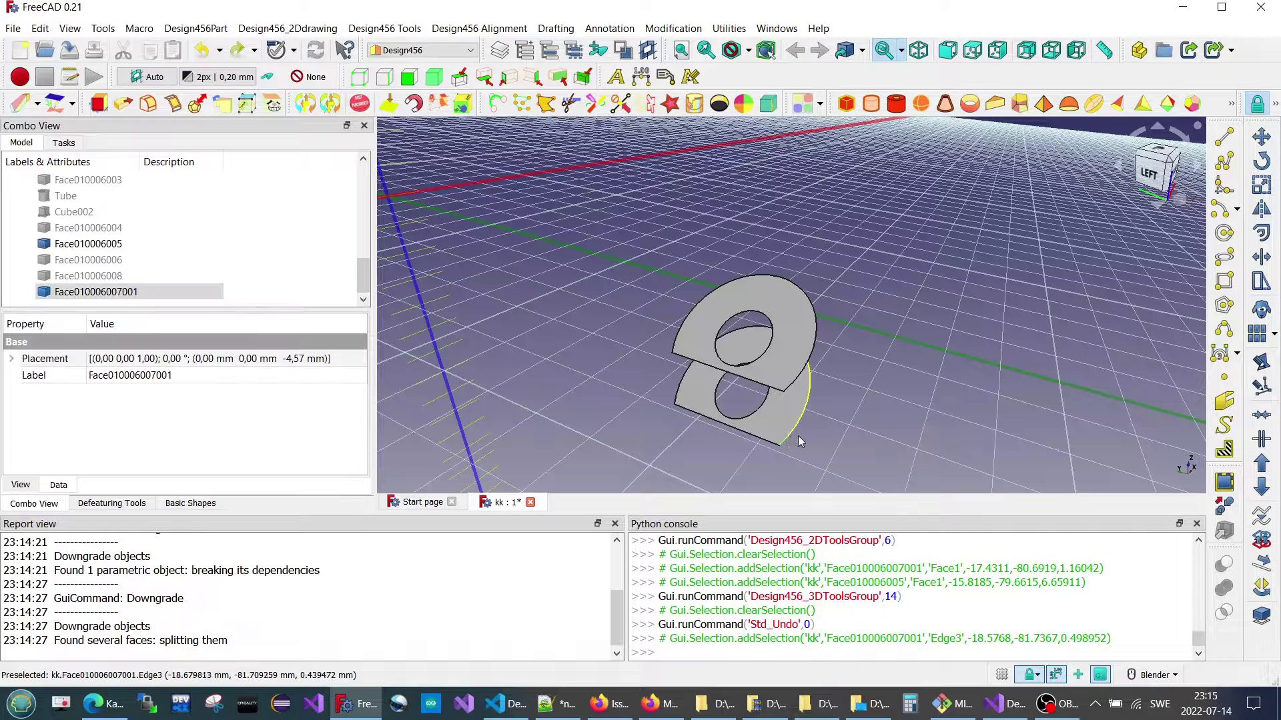
ctrl+click(815, 334)
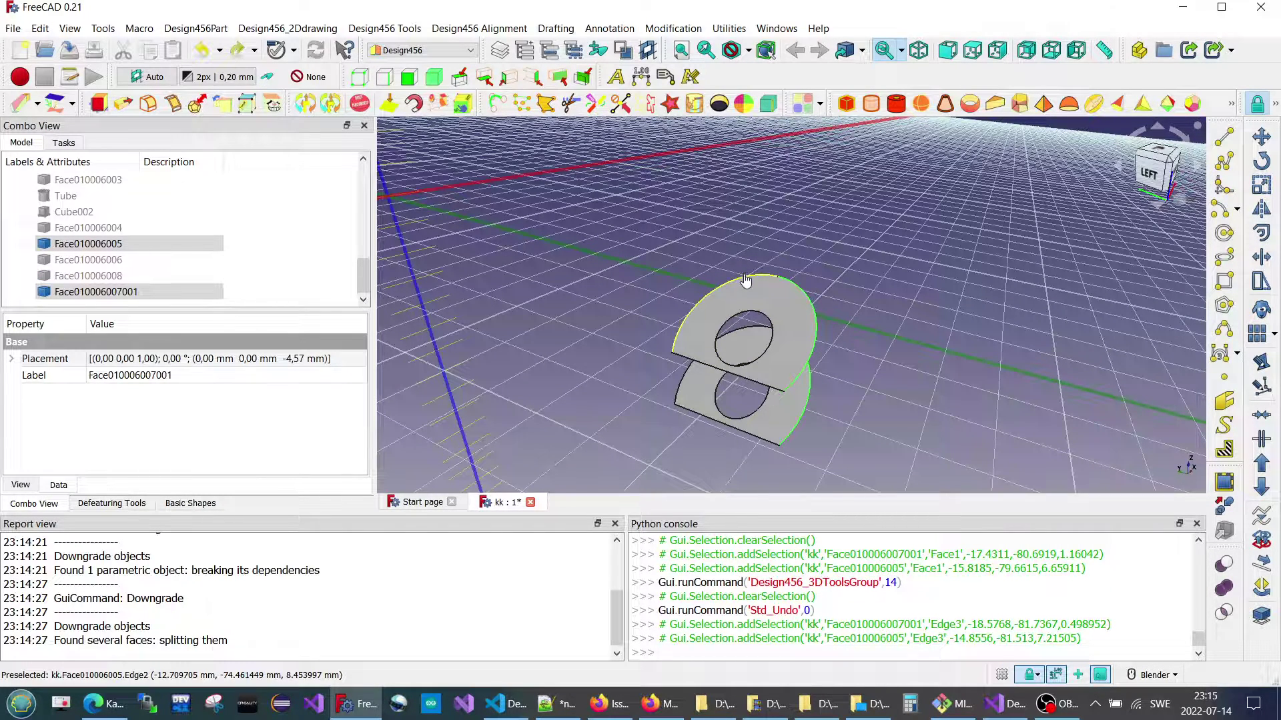
ctrl+click(745, 281)
click(813, 396)
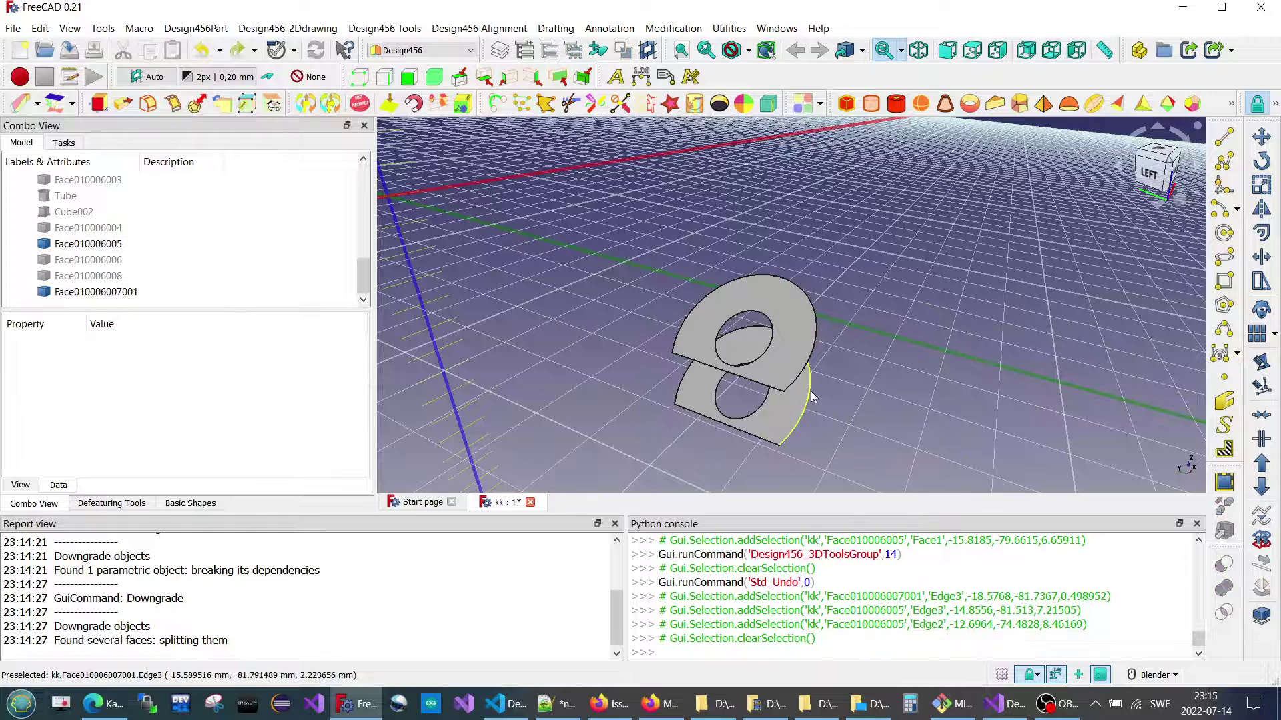
ctrl+click(819, 327)
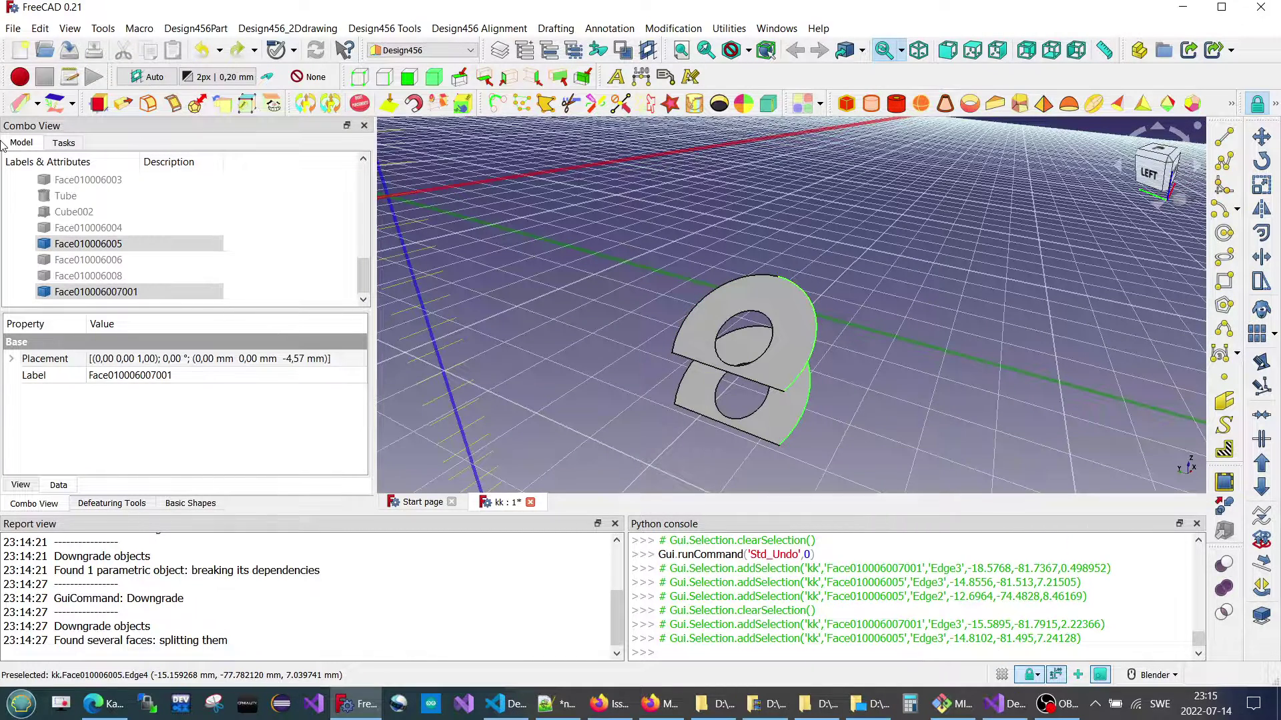
Step: Create Part_Surface fills between the outer arc, side and flat bottom edge pairs
click(74, 105)
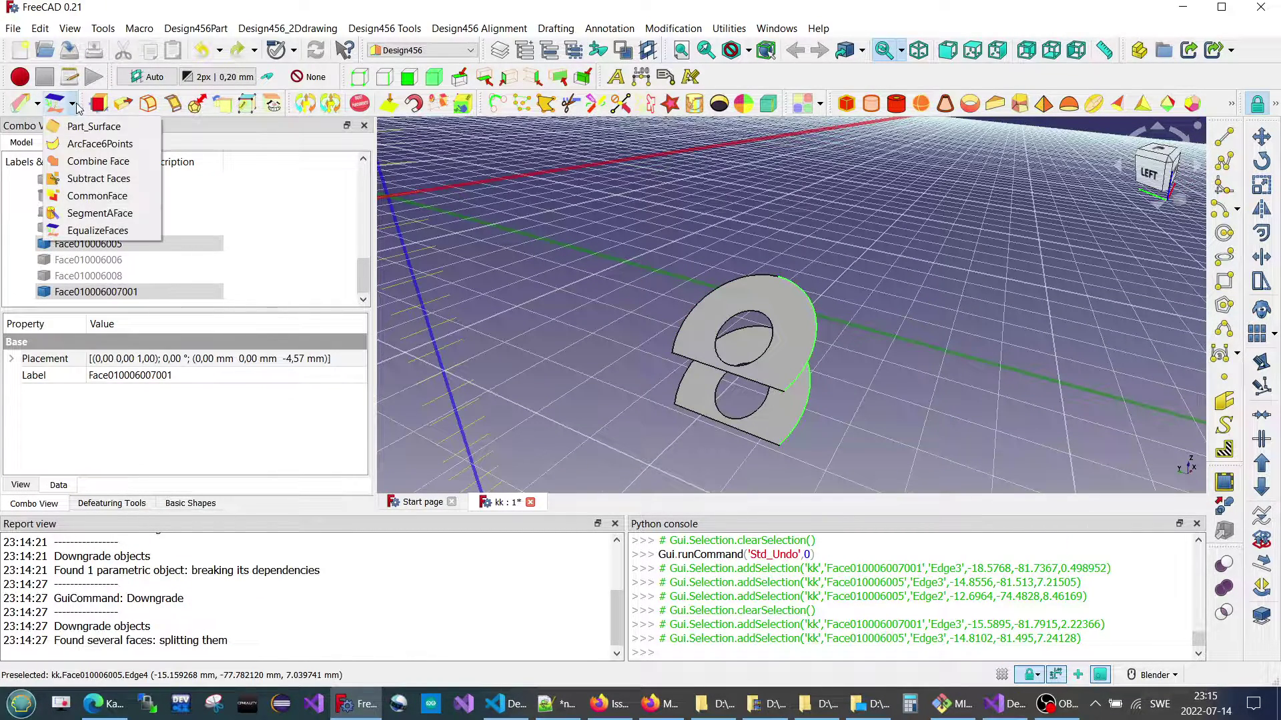
click(94, 126)
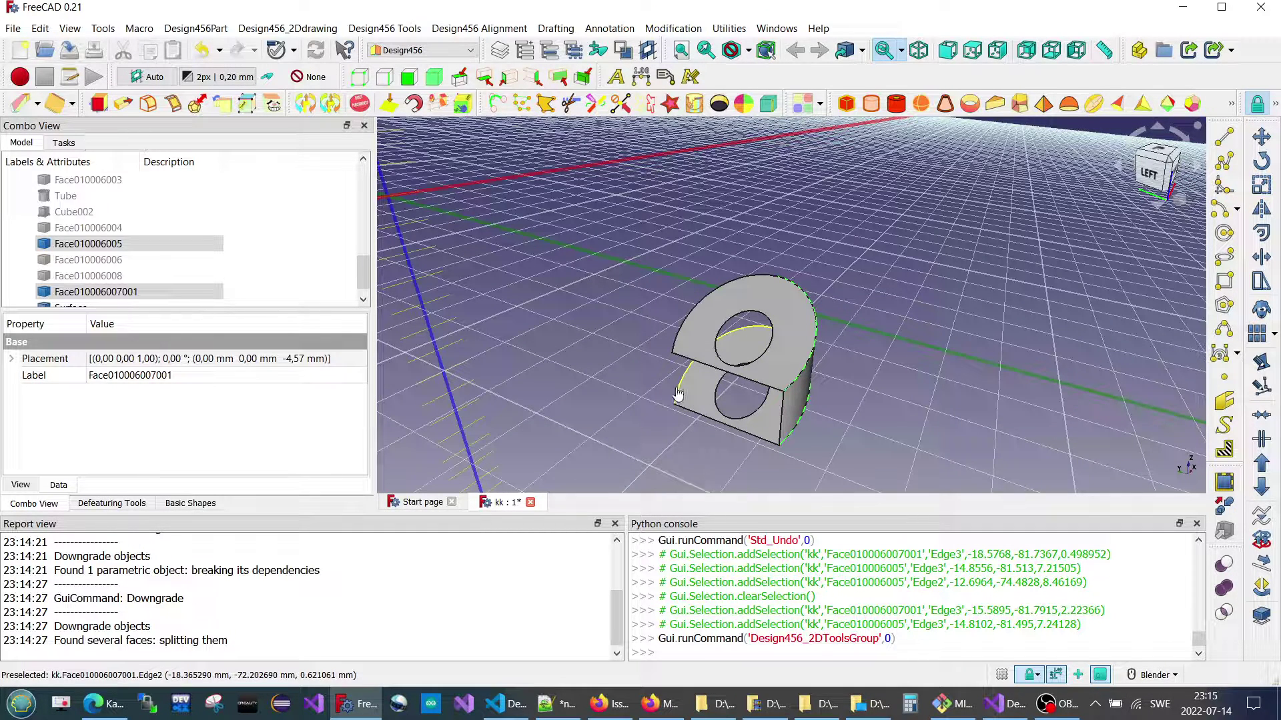
click(677, 394)
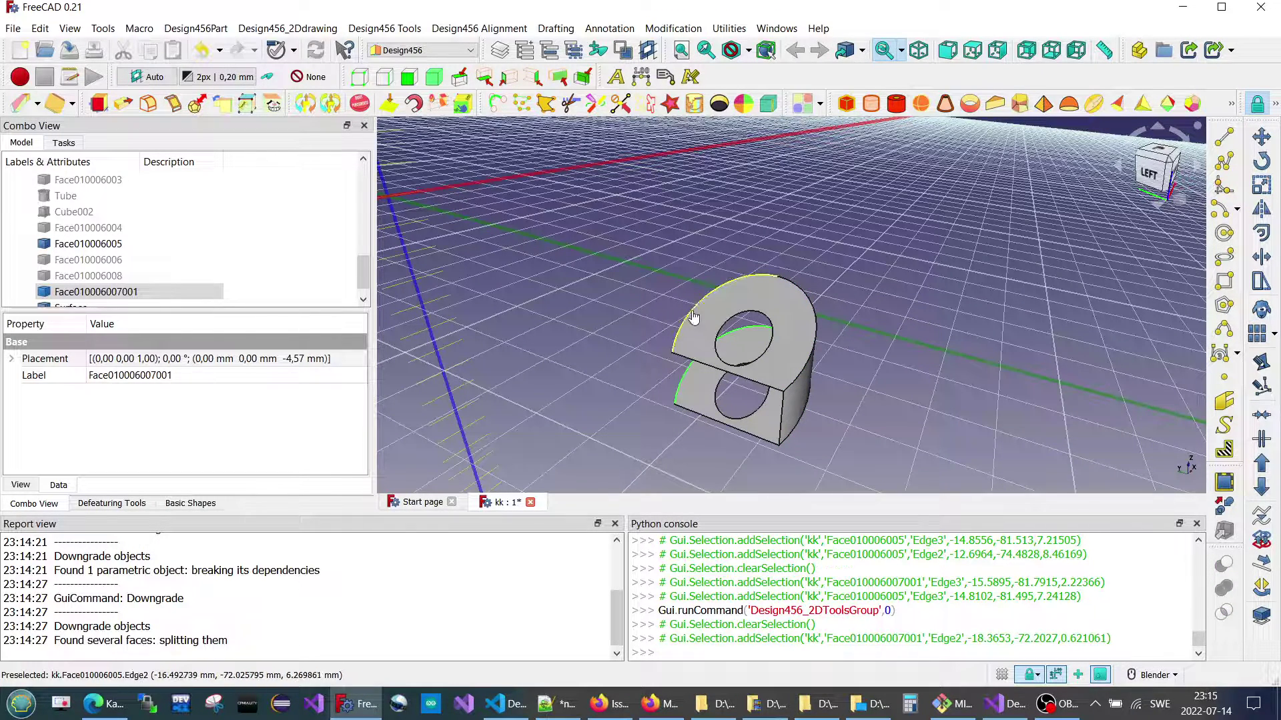
ctrl+click(693, 317)
click(54, 112)
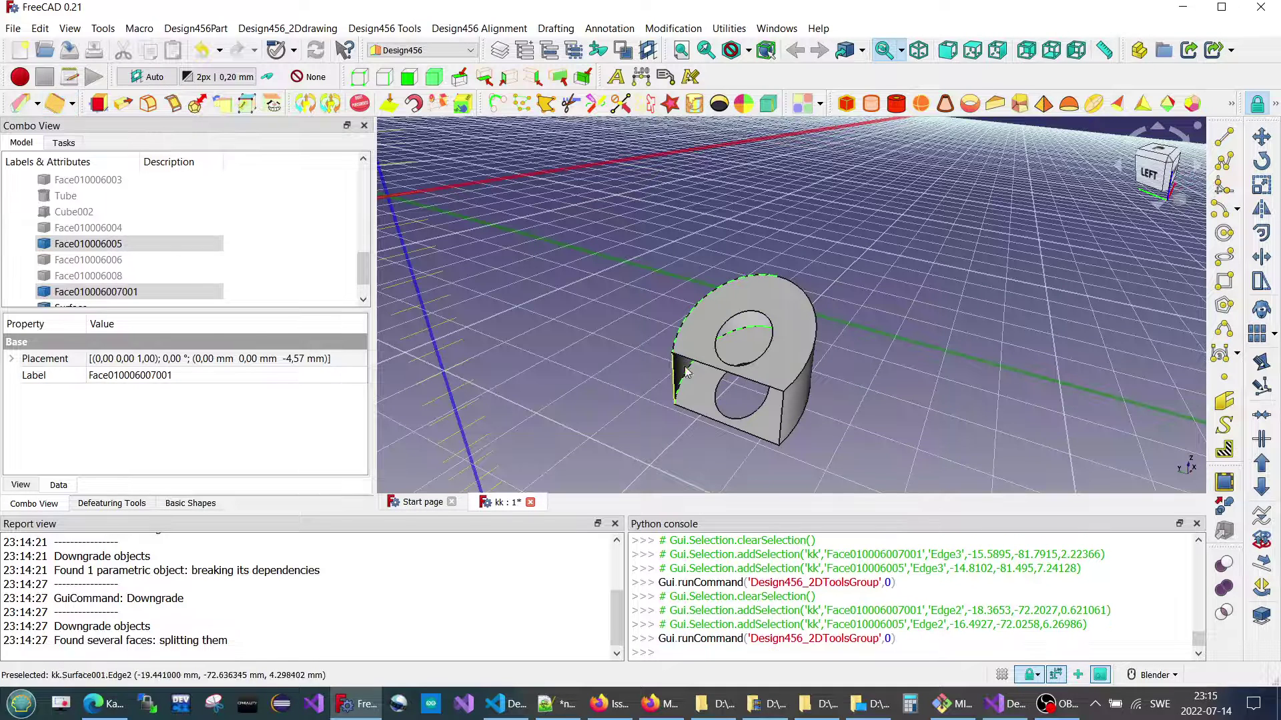
click(746, 439)
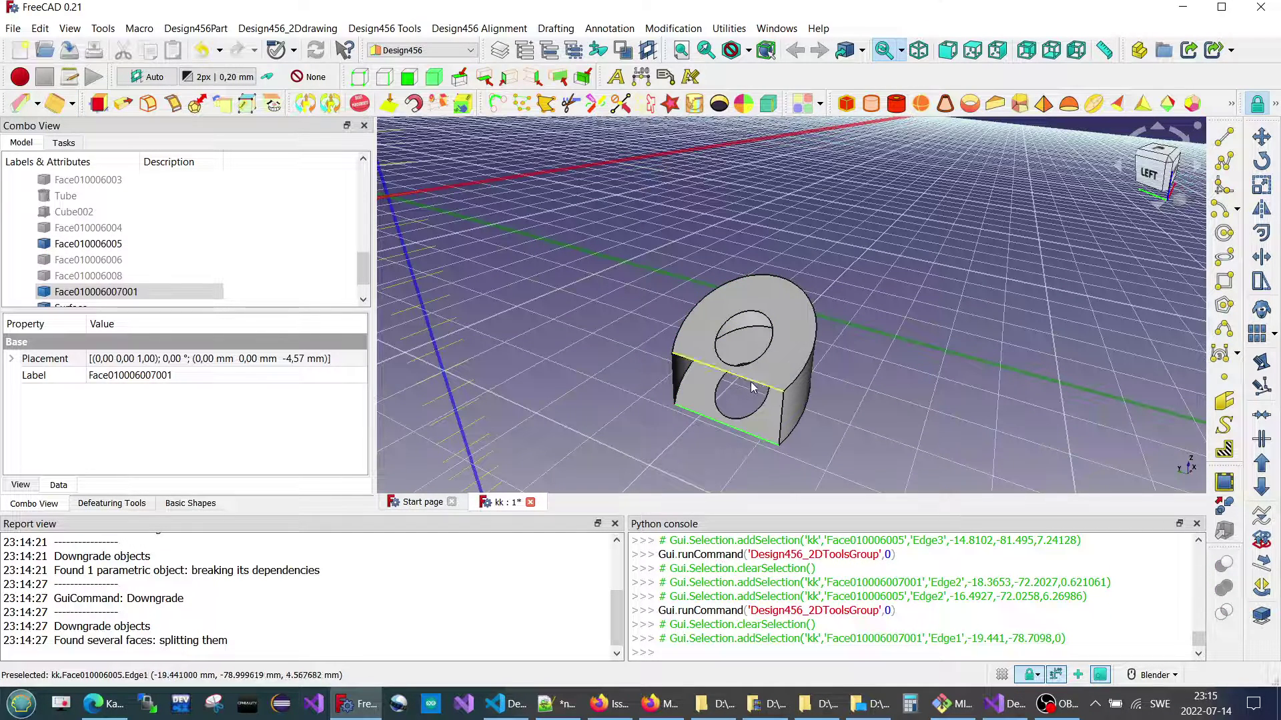
ctrl+click(749, 383)
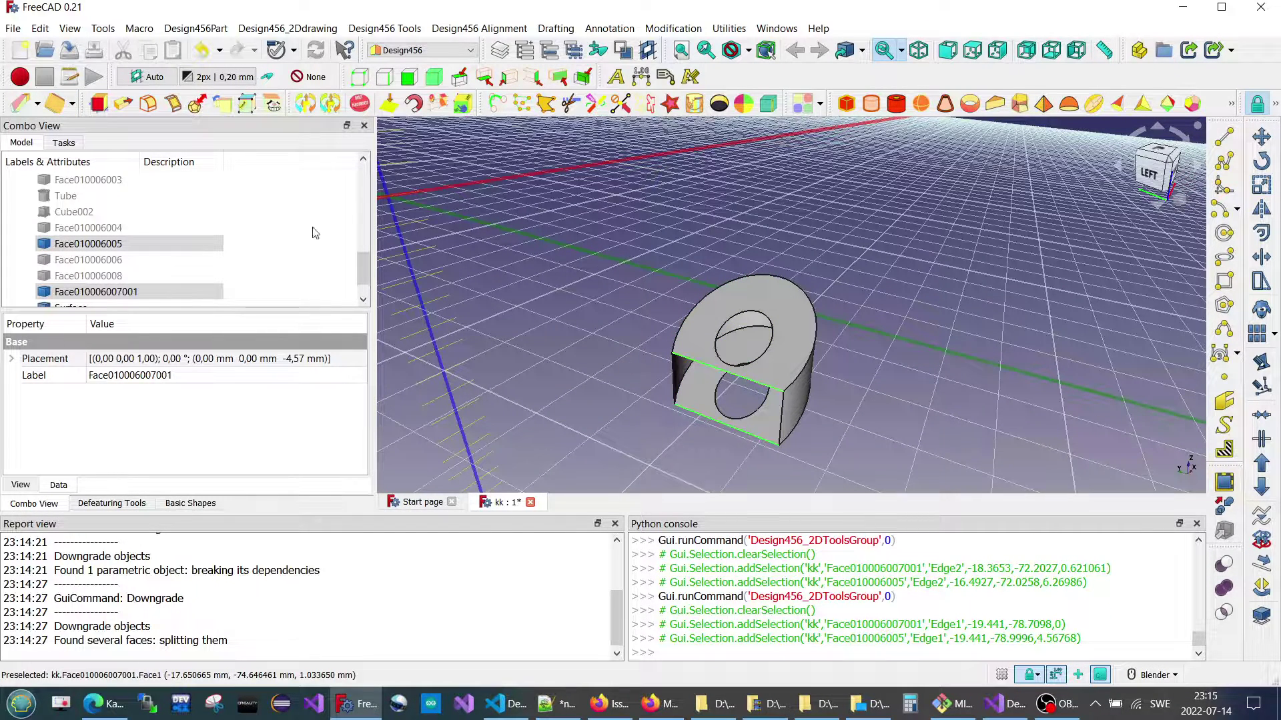
click(51, 111)
Step: Line the hole with a cylindrical surface between the two hole edges
middle_drag(700, 418, 792, 515)
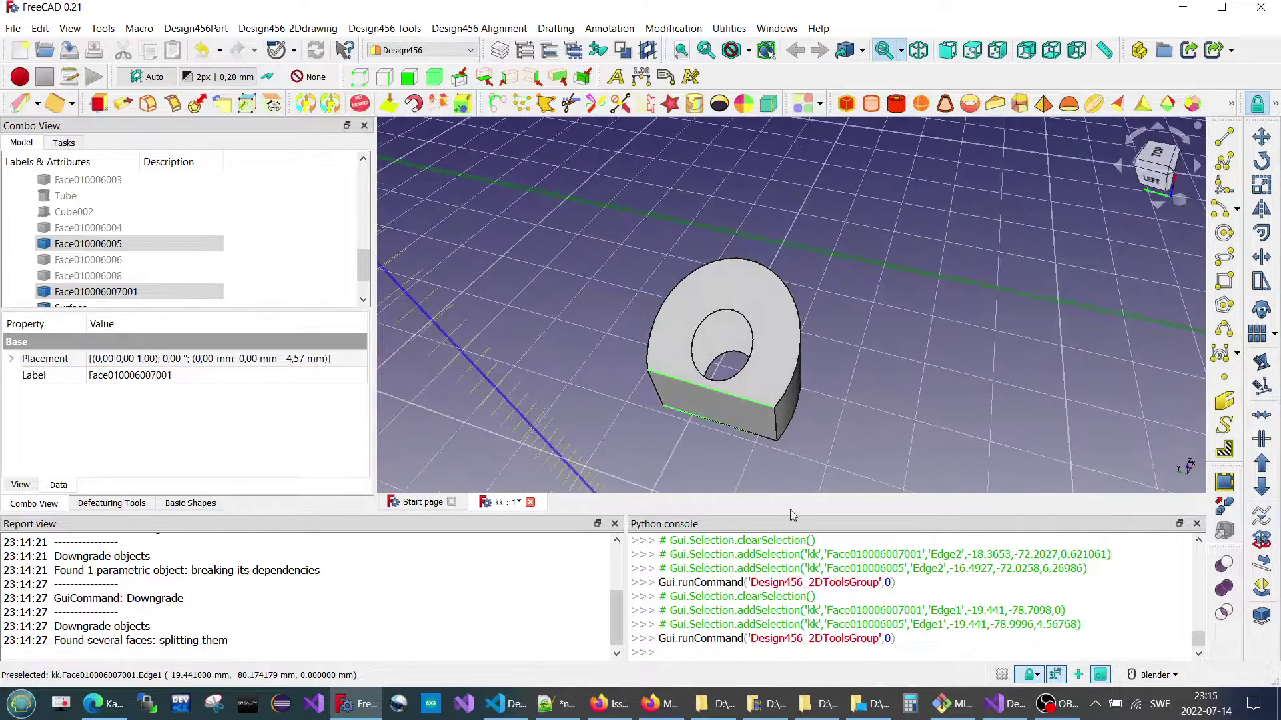
click(737, 359)
ctrl+click(719, 316)
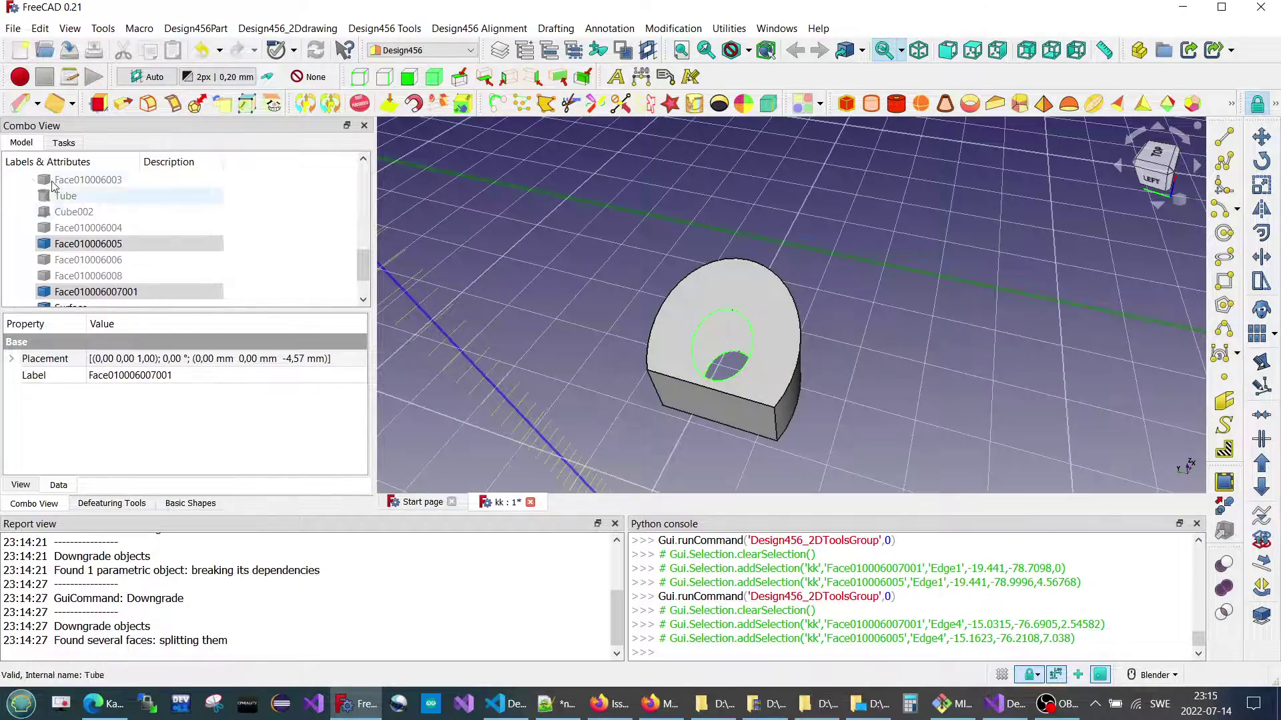
click(62, 102)
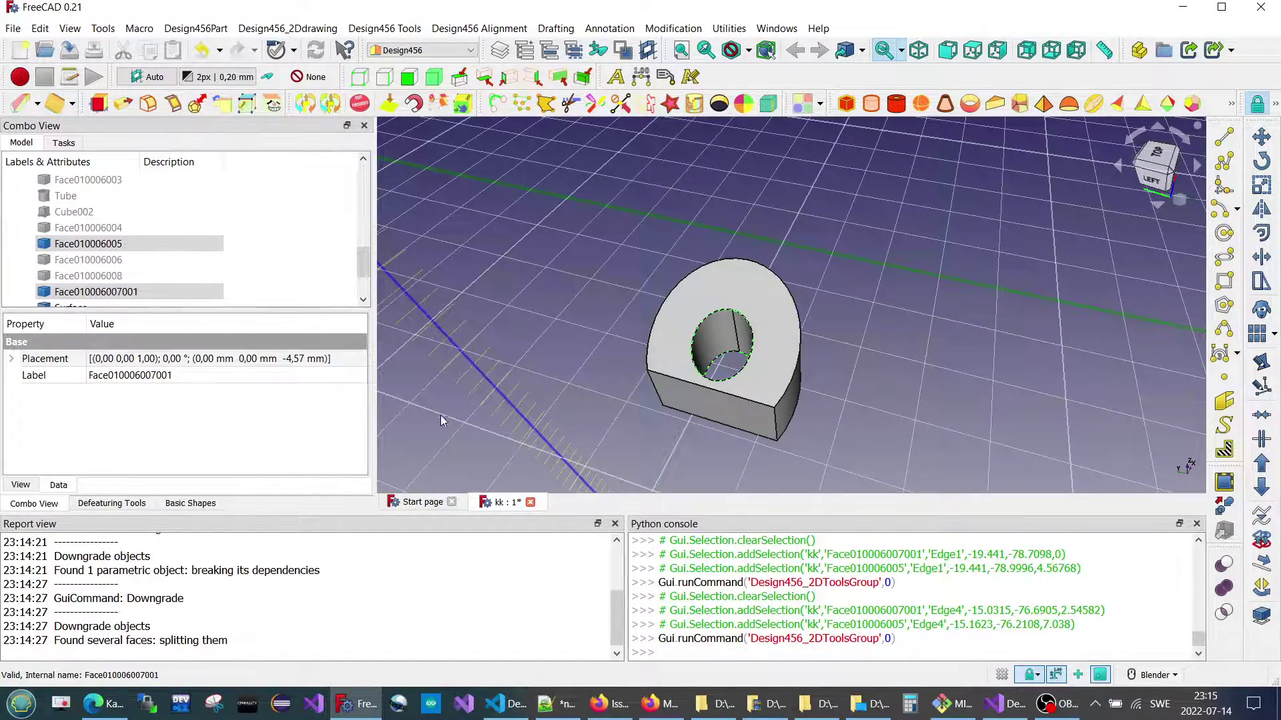
middle_drag(710, 451, 743, 438)
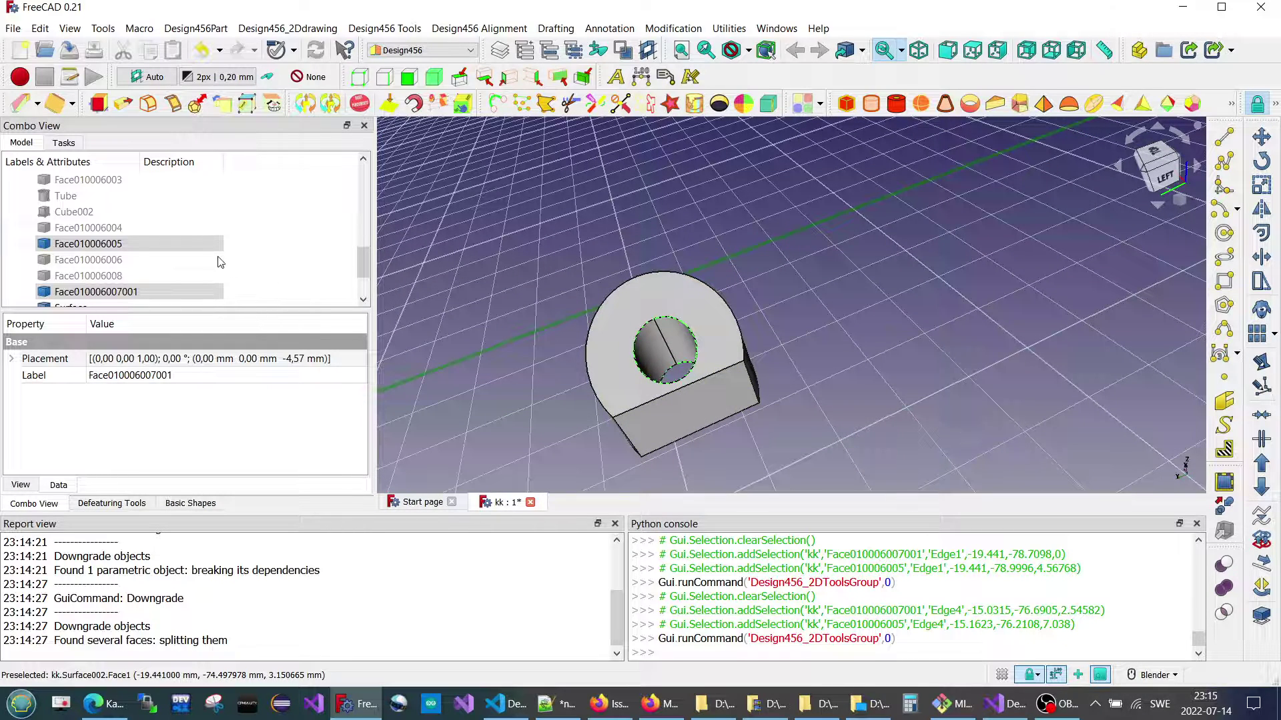
Step: Select Surface through Surface003 plus the upper and lower ring faces, and Draft Upgrade them into one solid
scroll(220, 262, down, 2)
click(118, 297)
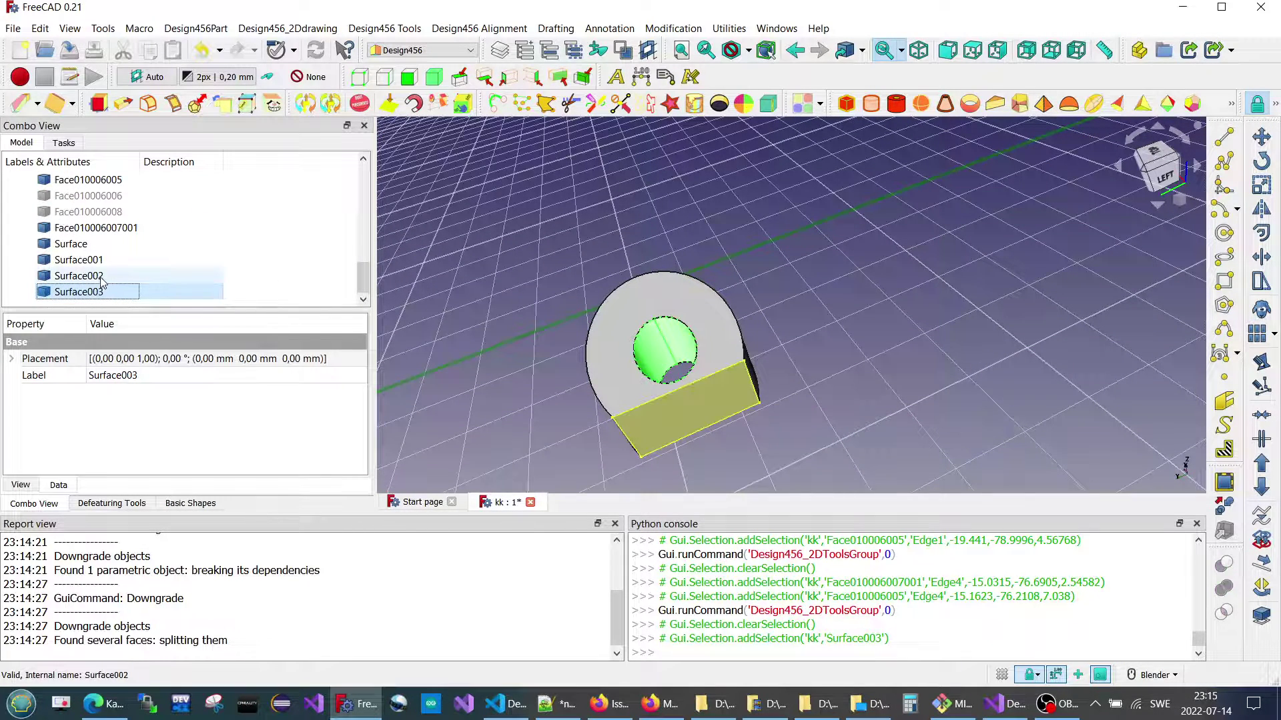
ctrl+click(100, 277)
ctrl+click(93, 244)
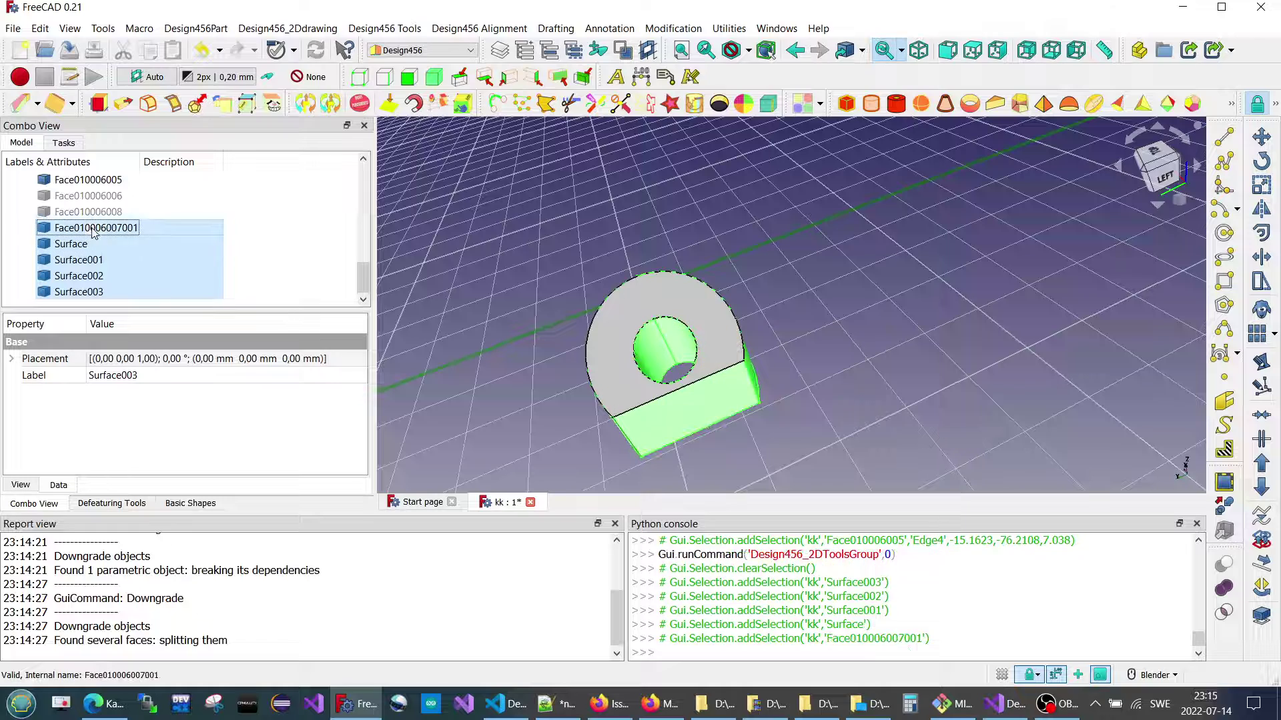
ctrl+click(94, 180)
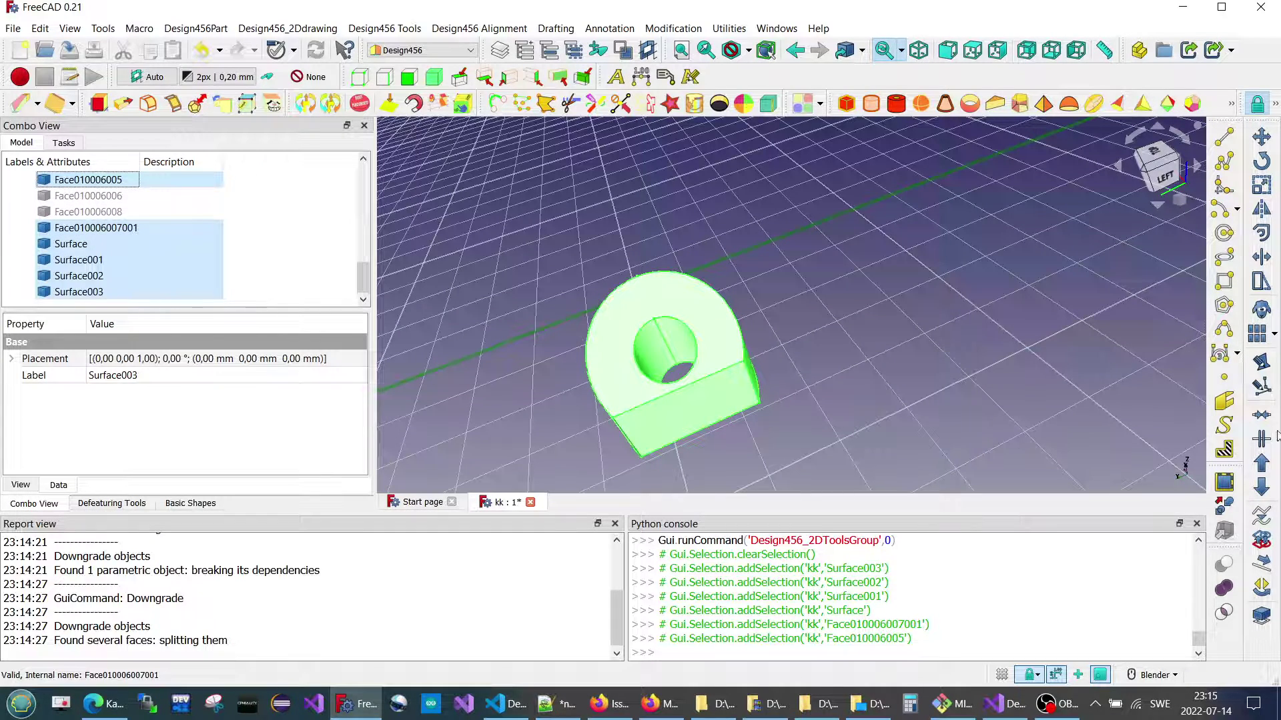
click(1257, 465)
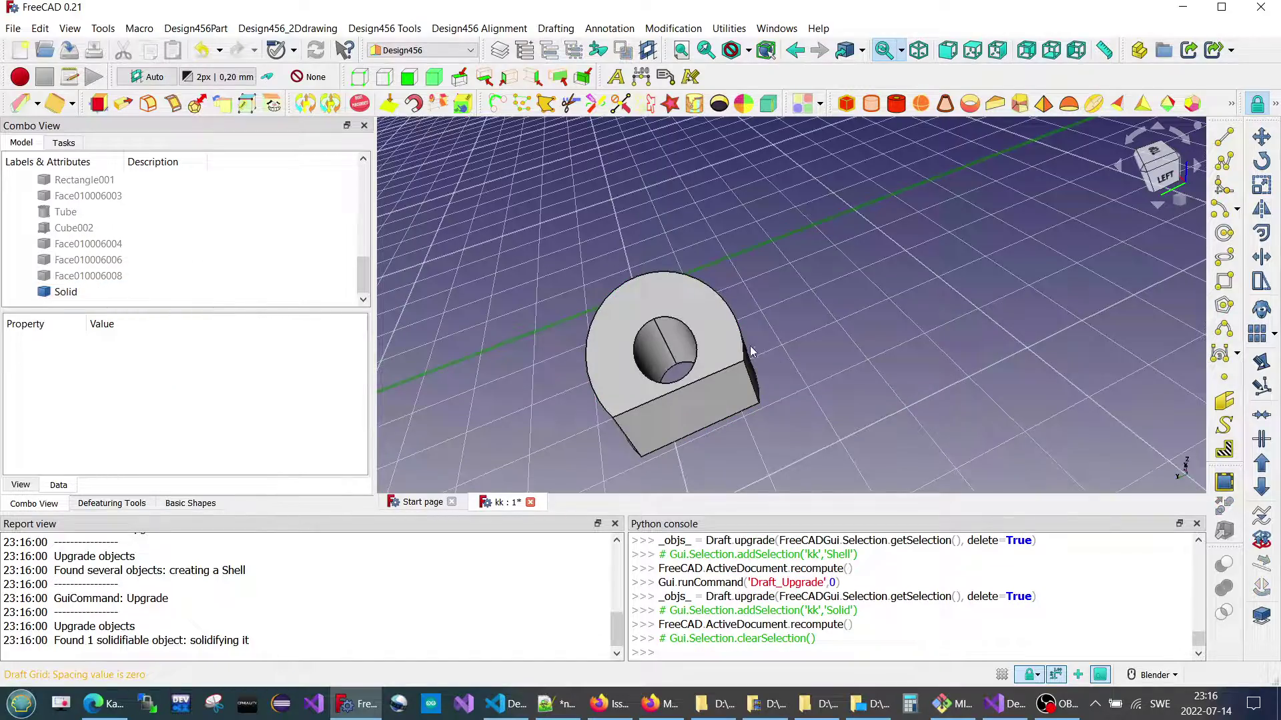
Step: Orbit around the merged solid to confirm it is closed with hole and flat base, then reveal the hidden tray icons
mouse_move(751, 352)
middle_down()
mouse_move(295, 527)
mouse_move(905, 220)
mouse_move(674, 395)
mouse_move(1045, 191)
middle_up()
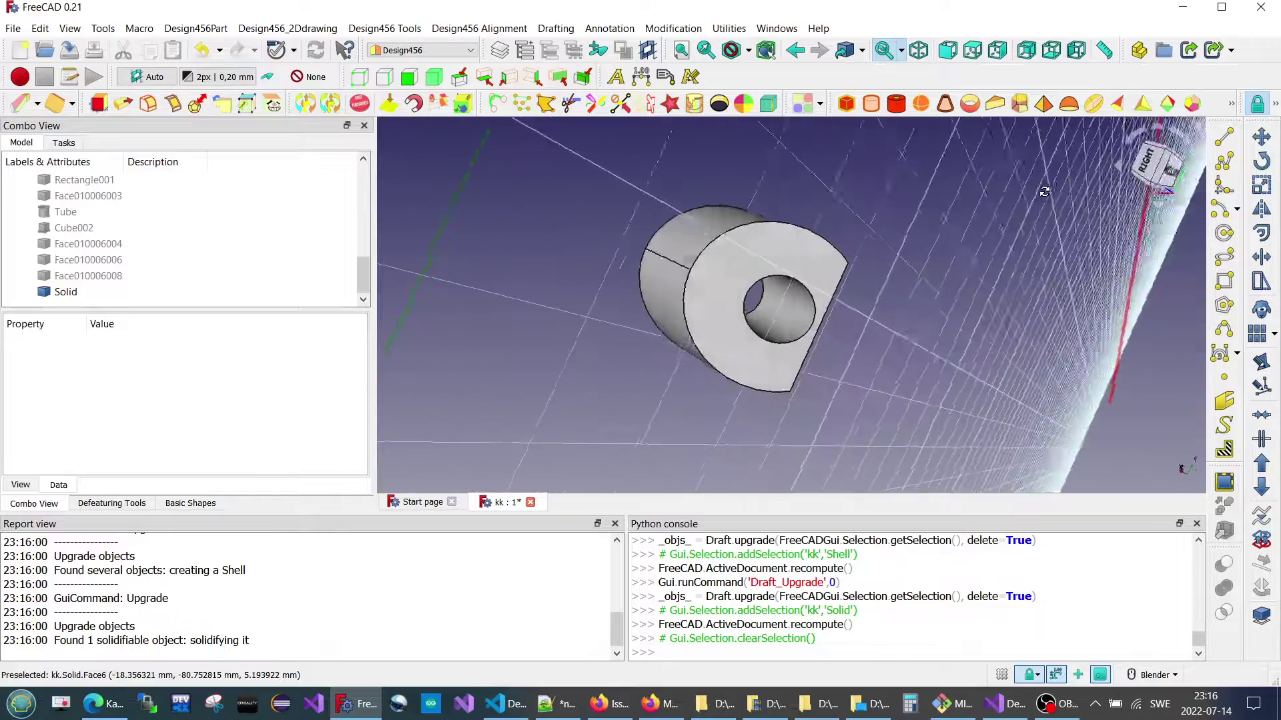
middle_drag(1044, 191, 734, 330)
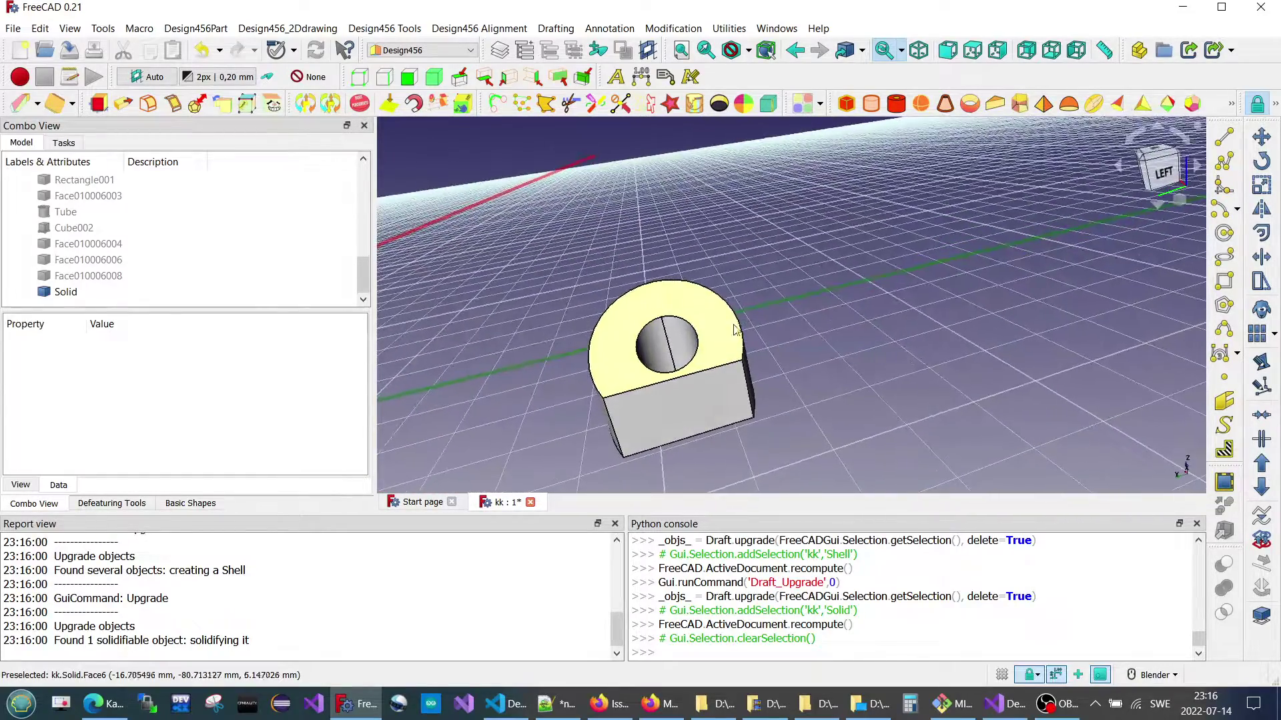
click(1094, 705)
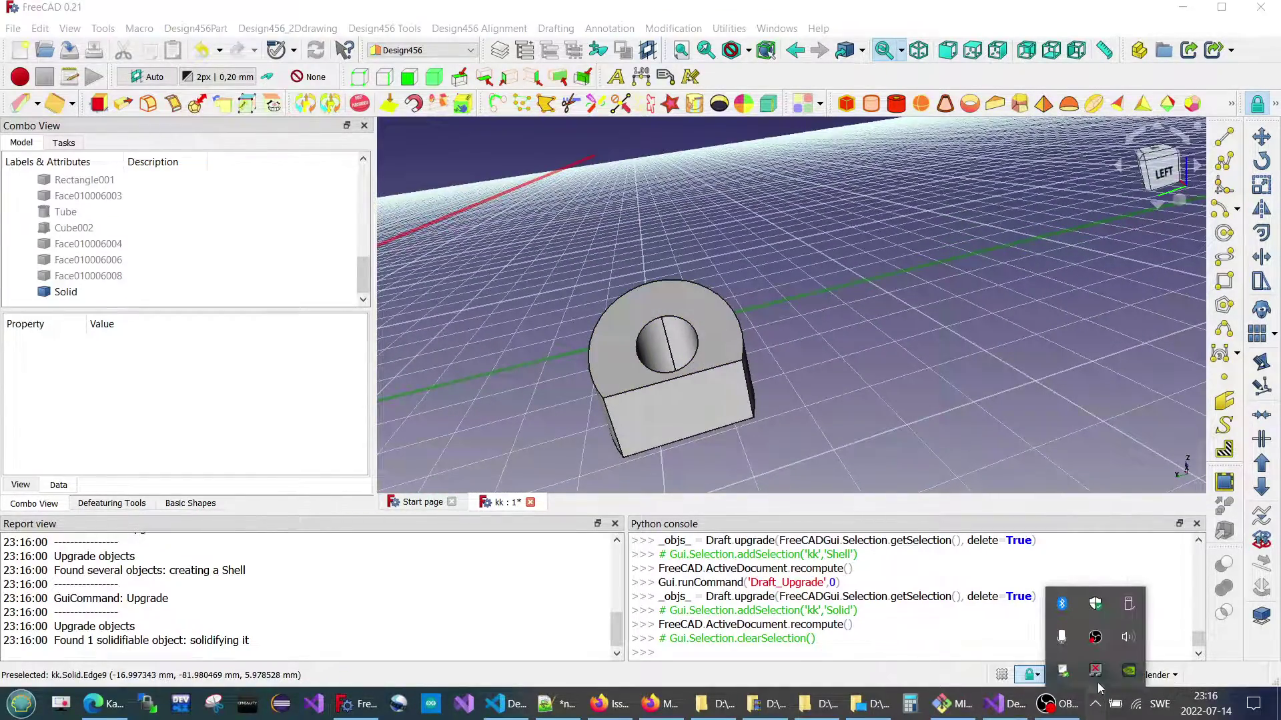